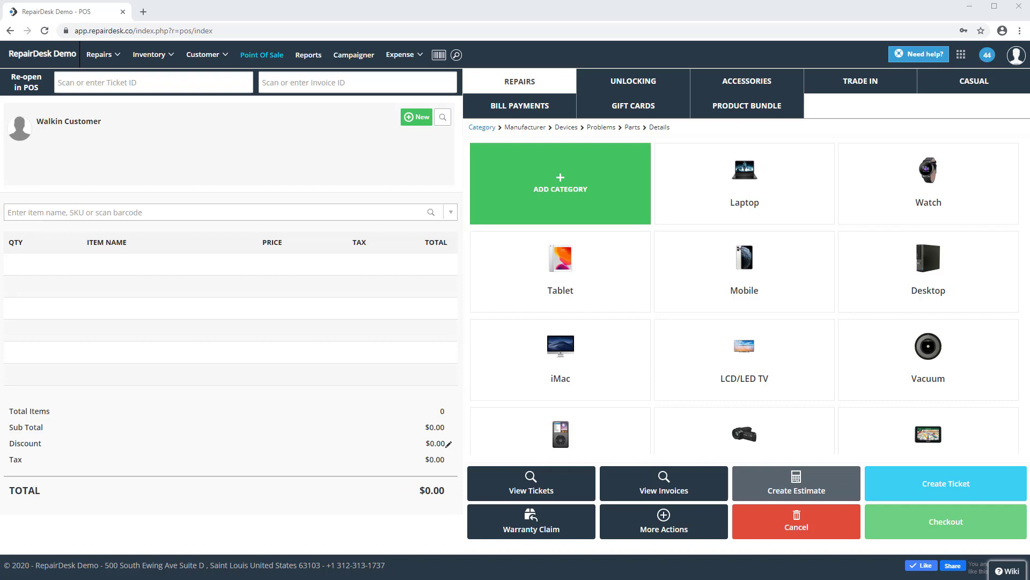
Step: Start a new Product Bundle from Inventory > Manage Bundles, keeping the auto-generated SKU
click(156, 56)
click(227, 127)
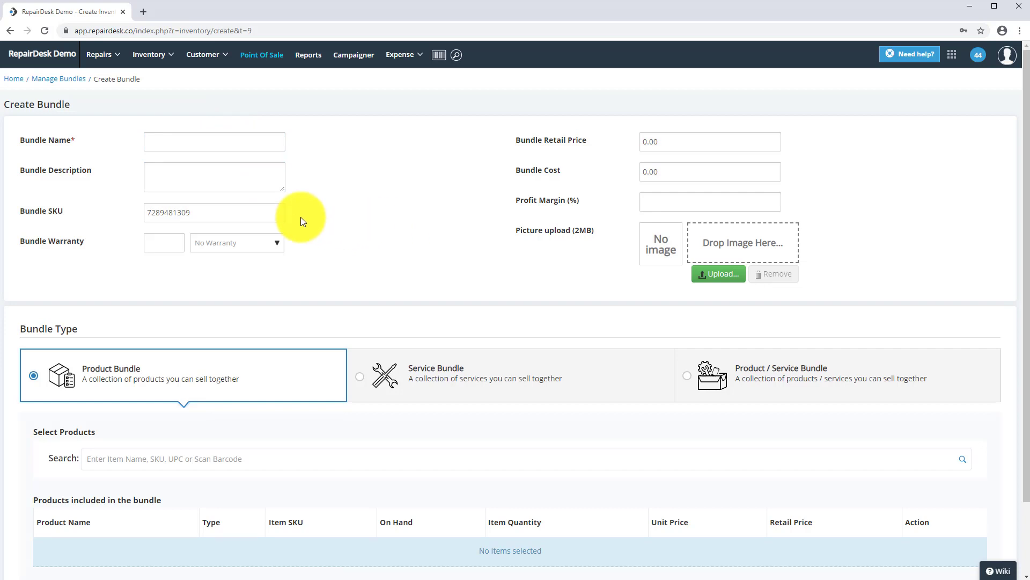
click(146, 141)
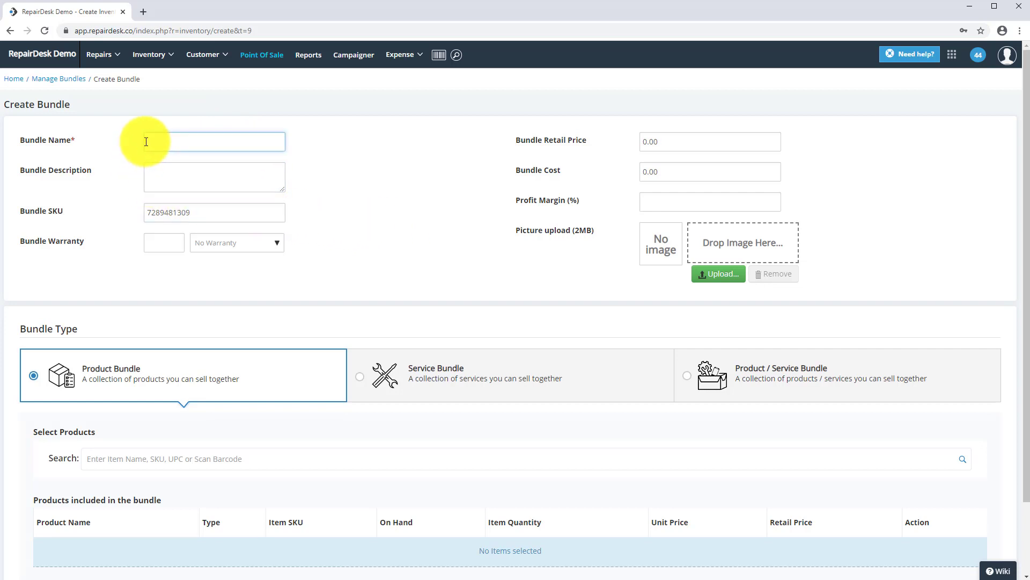
click(235, 209)
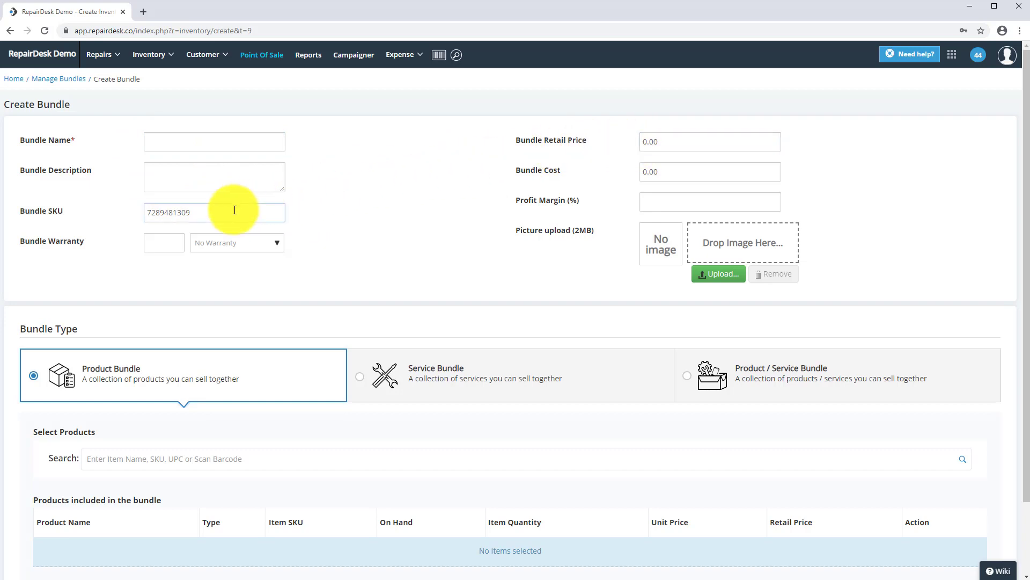
click(369, 225)
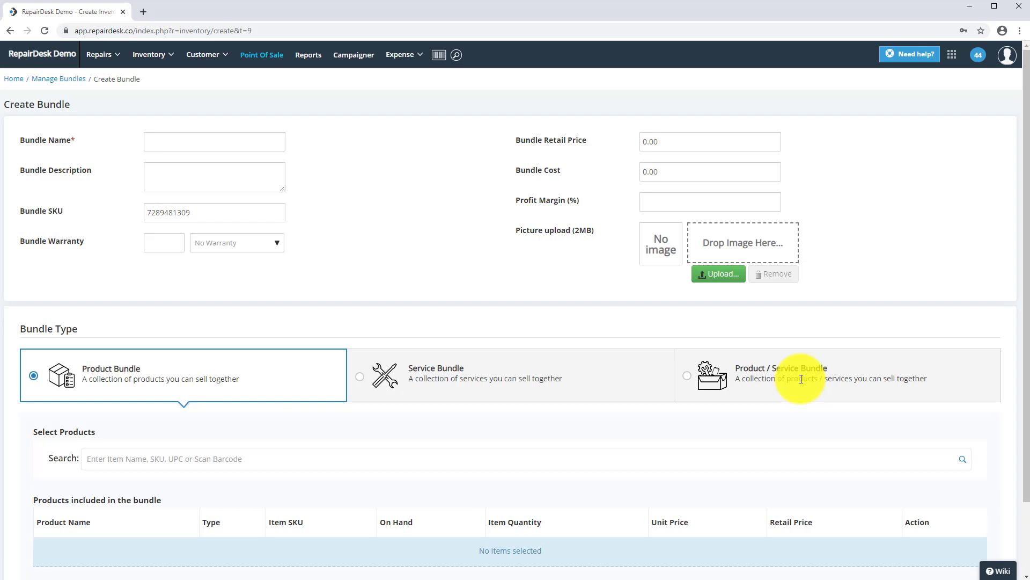
Step: Add the iPhone 6/6S Plus Sketch Purple Flower case and Tempered Matte Glass ($34.96 total)
scroll(562, 387, down, 3)
click(218, 375)
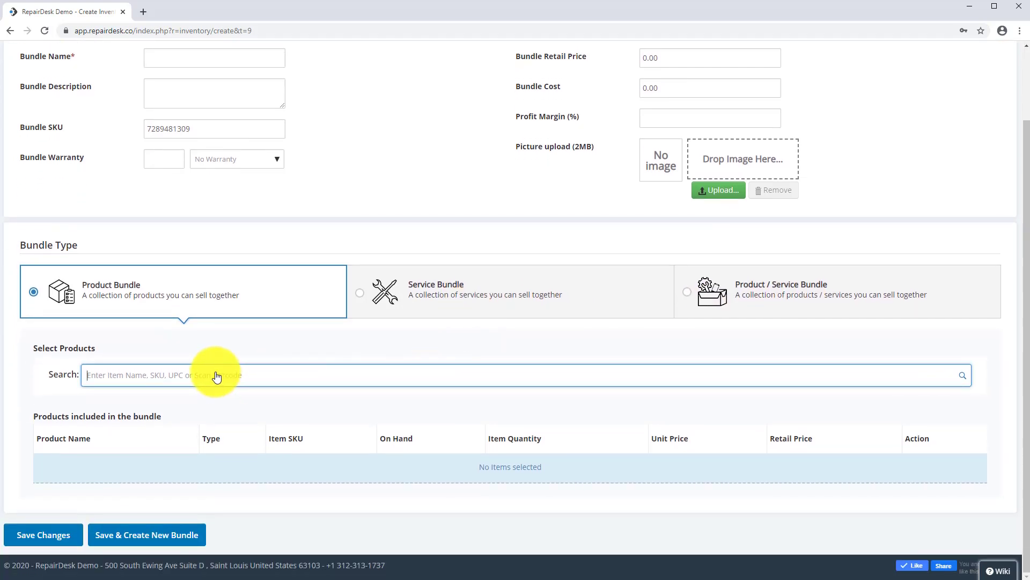
text(iphone 6 case)
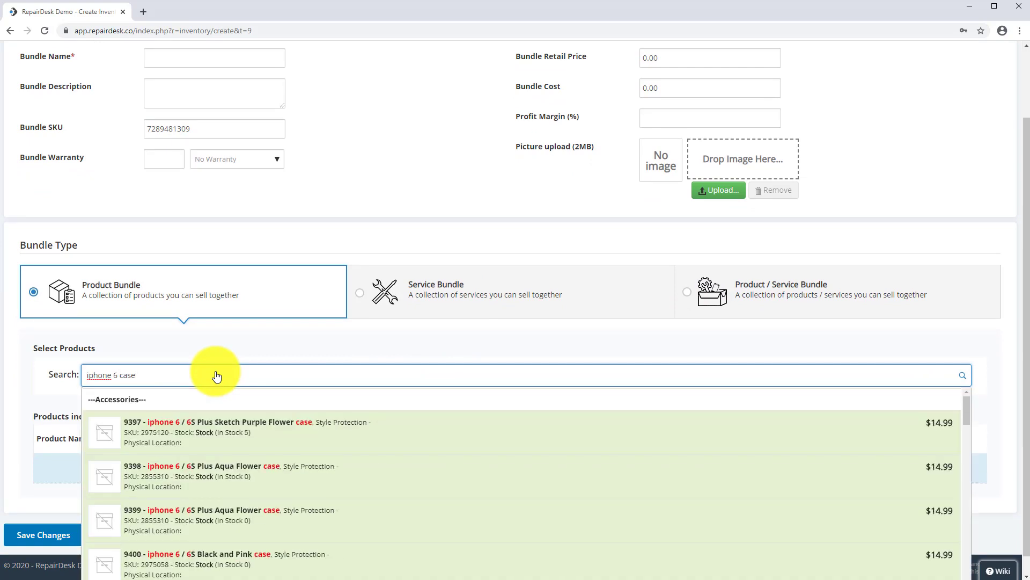
click(217, 424)
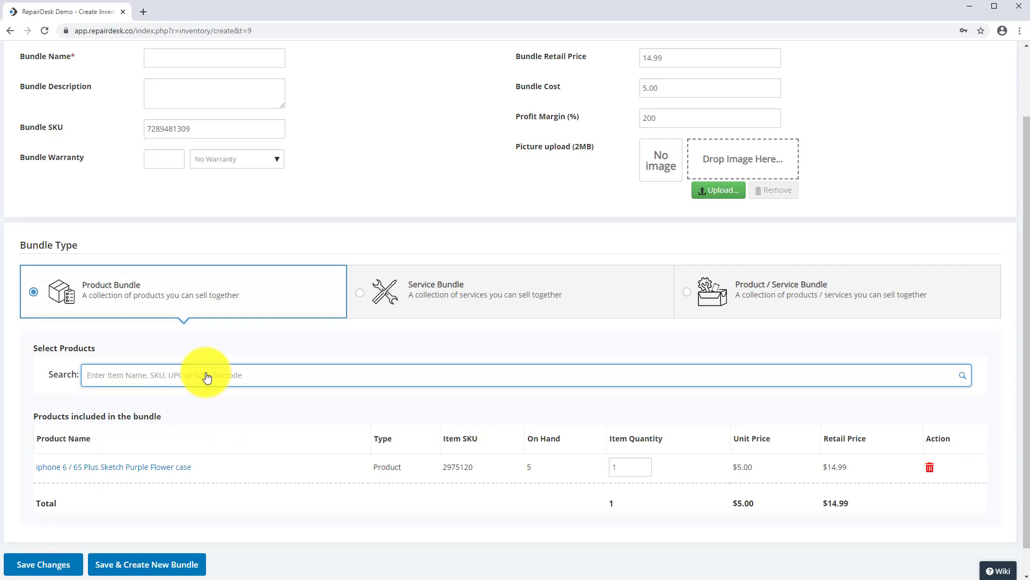
text(iphone 6 )
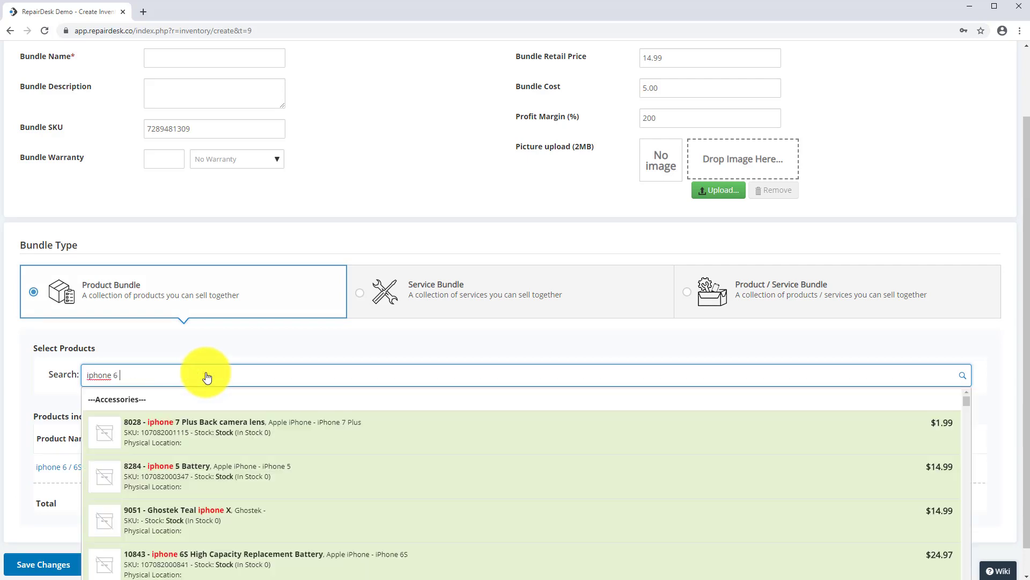
text(tempered)
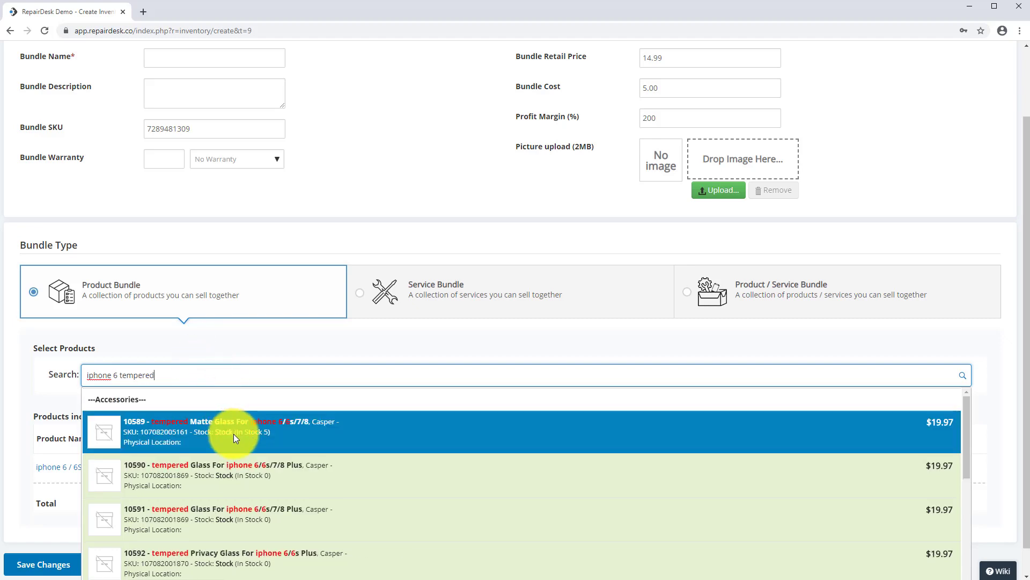
click(234, 434)
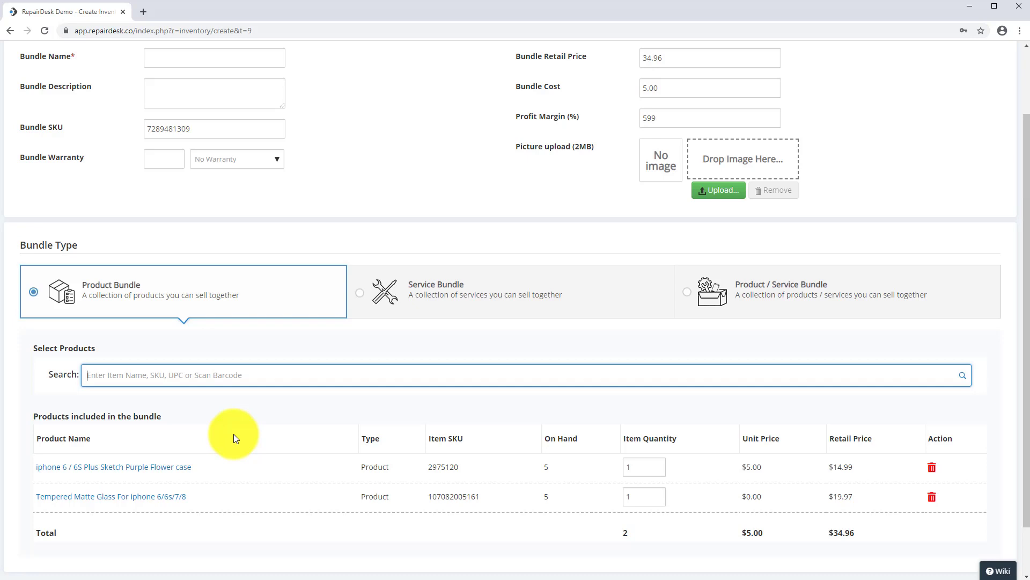
Step: Name the bundle 'case tempered bundle' and set its retail price to 24.97
scroll(198, 258, up, 2)
click(186, 141)
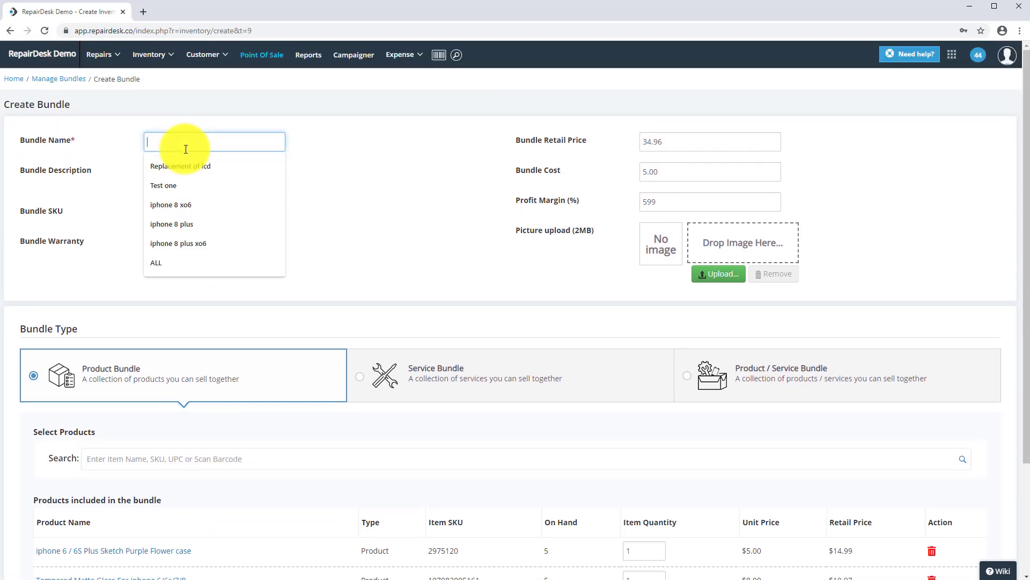
text(case )
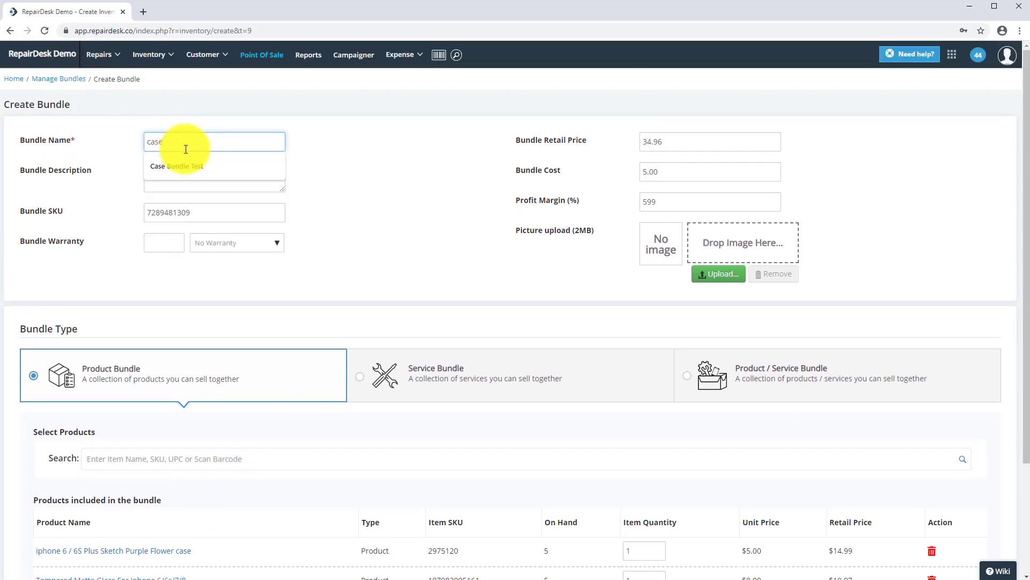
text(tempered bundle)
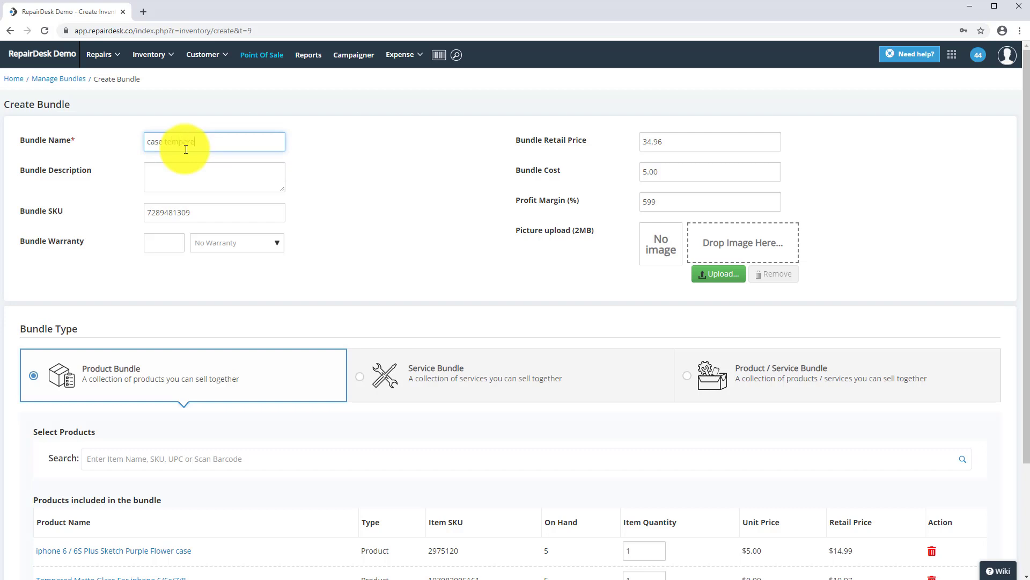
key(Tab)
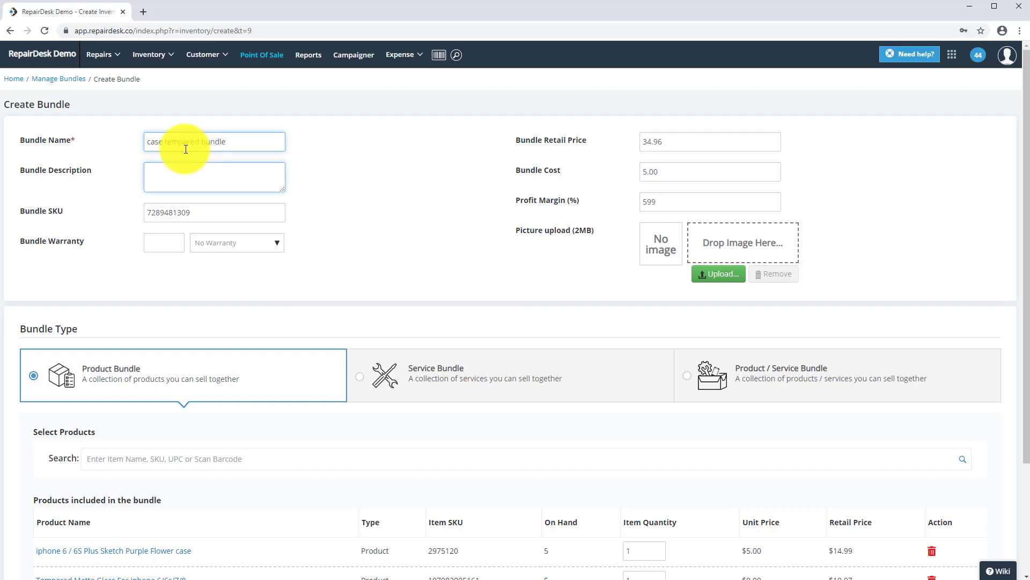
key(Tab)
key(Tab)
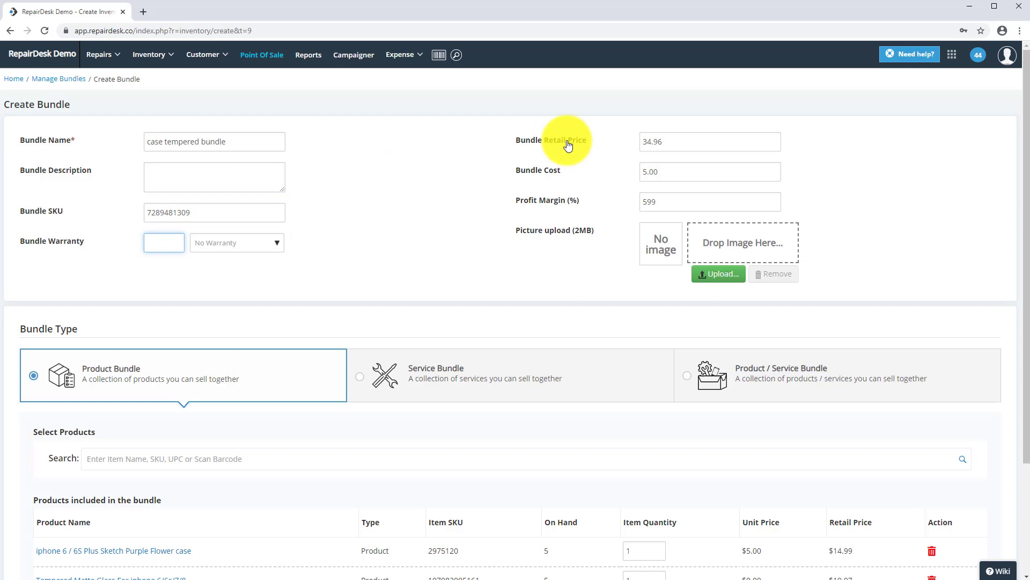
click(664, 141)
drag(665, 141, 621, 140)
text(24.97)
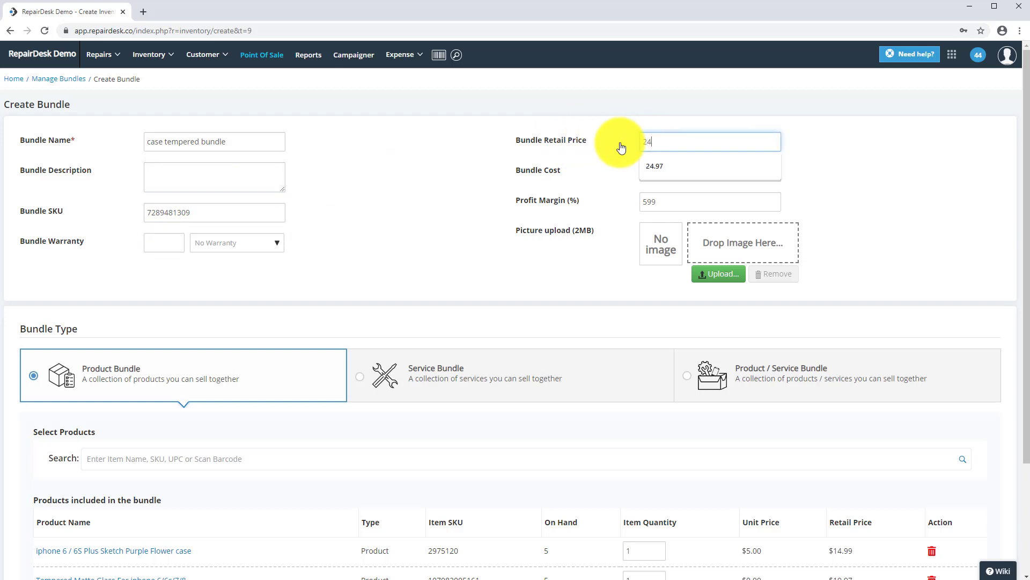
click(851, 258)
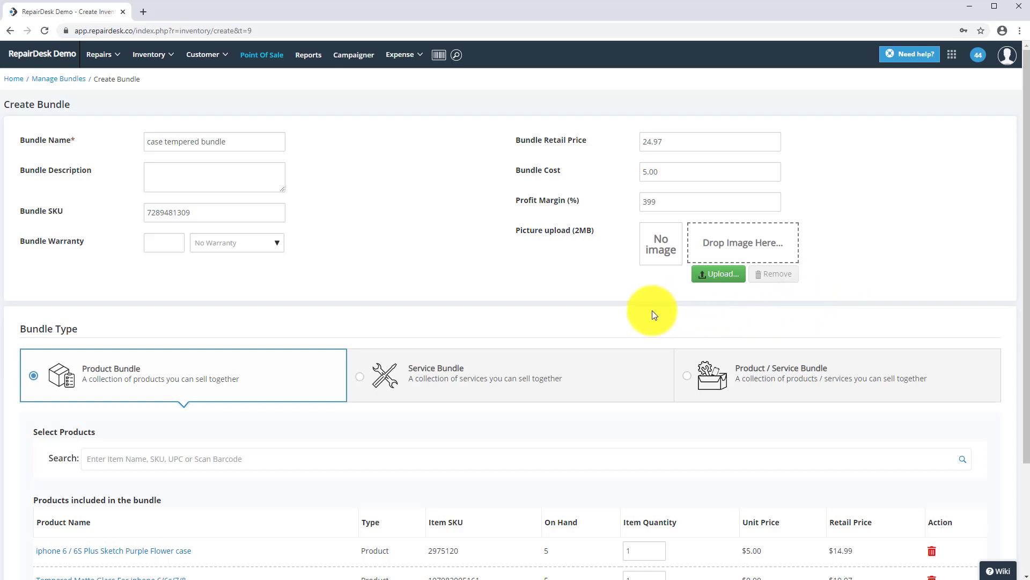
Step: Save the bundle and start another new bundle
scroll(652, 310, down, 3)
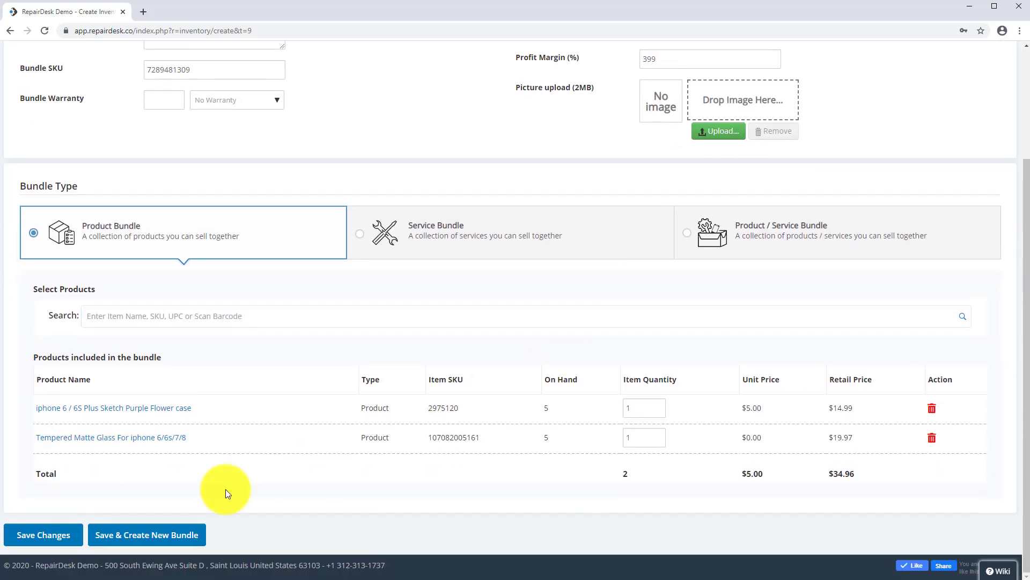
click(46, 535)
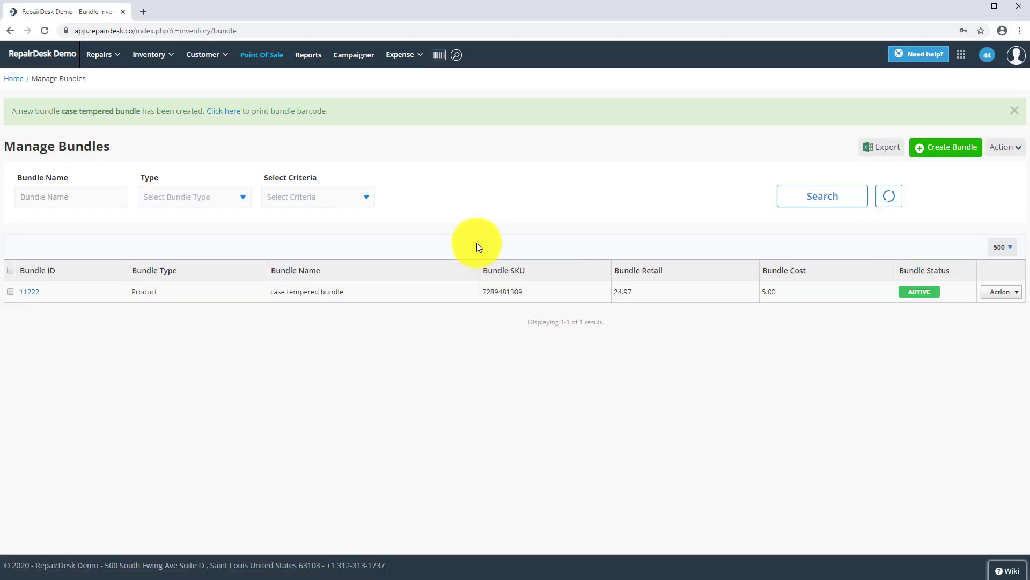
click(932, 151)
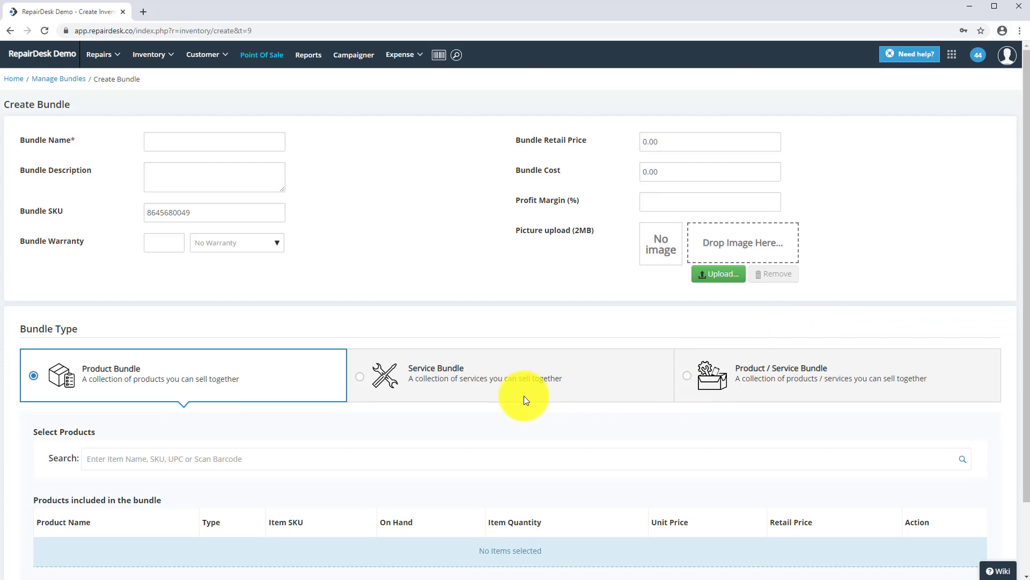
Step: Make this a Service Bundle for the Apple iPhone 6
click(473, 378)
scroll(276, 387, down, 2)
click(234, 377)
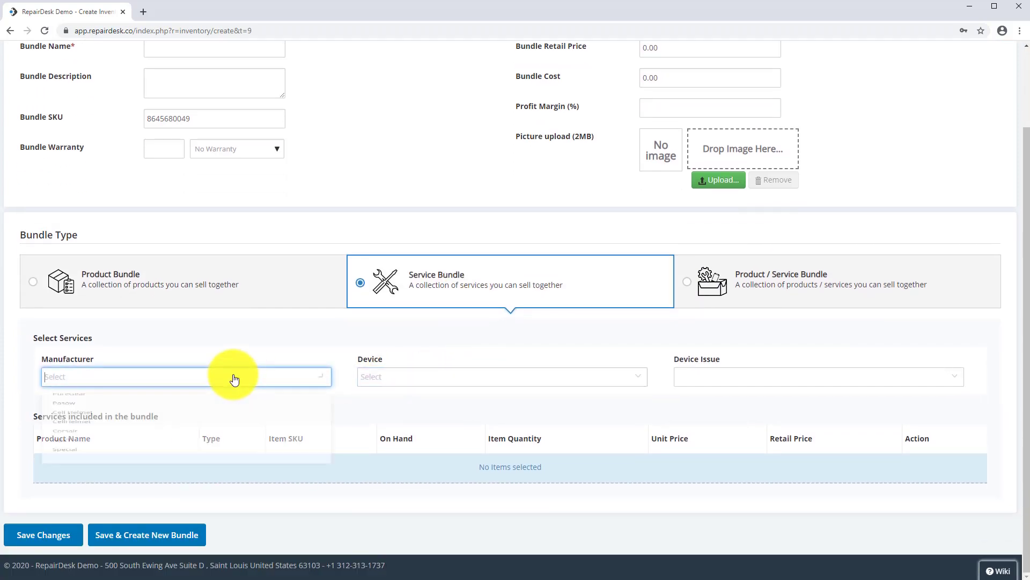
text(apple)
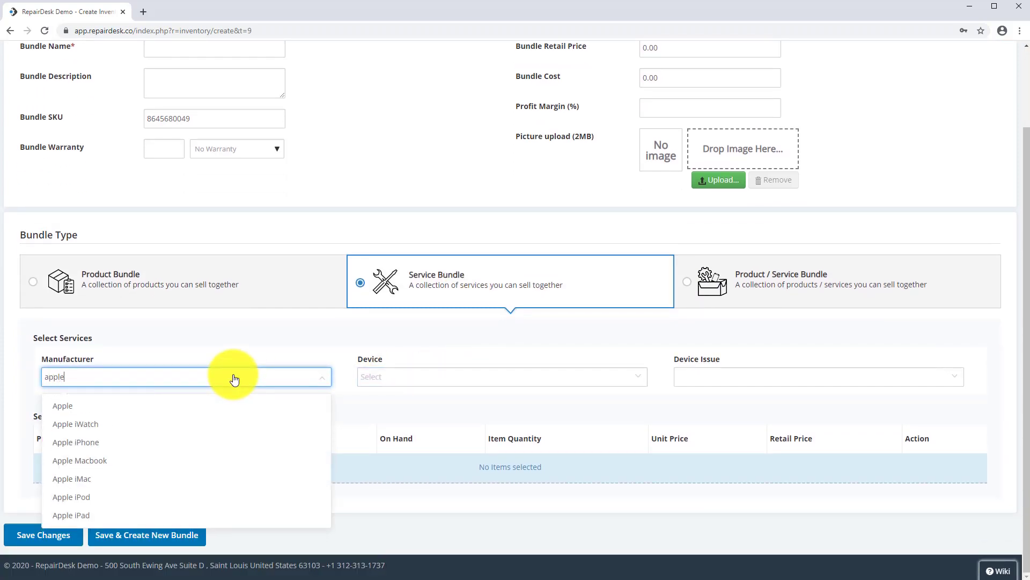
click(240, 442)
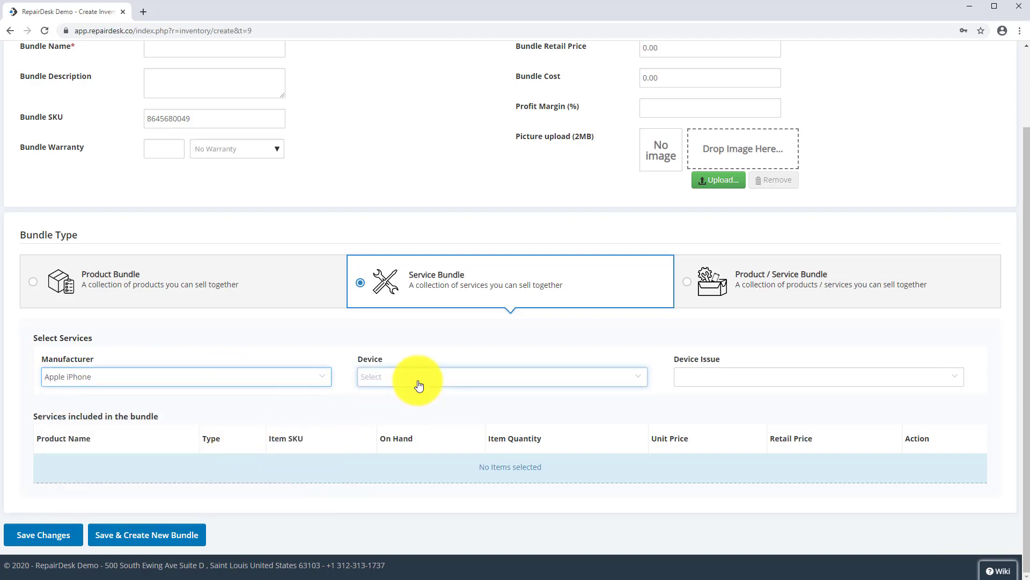
click(414, 379)
scroll(438, 449, down, 2)
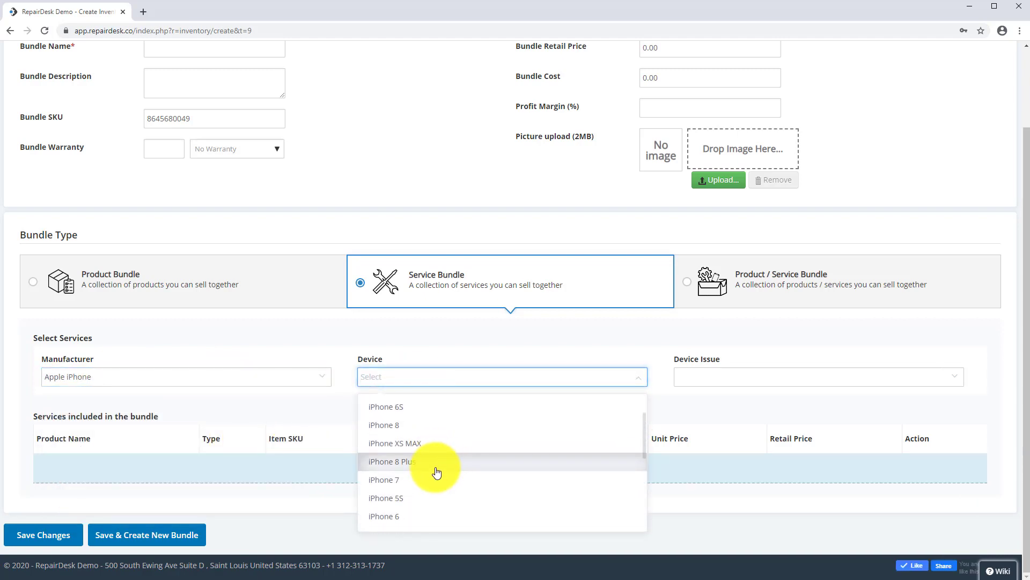
click(426, 519)
Step: Add the LCD/Glass Aftermarket X06 and Li-ion Battery services, totalling $104.95
click(687, 377)
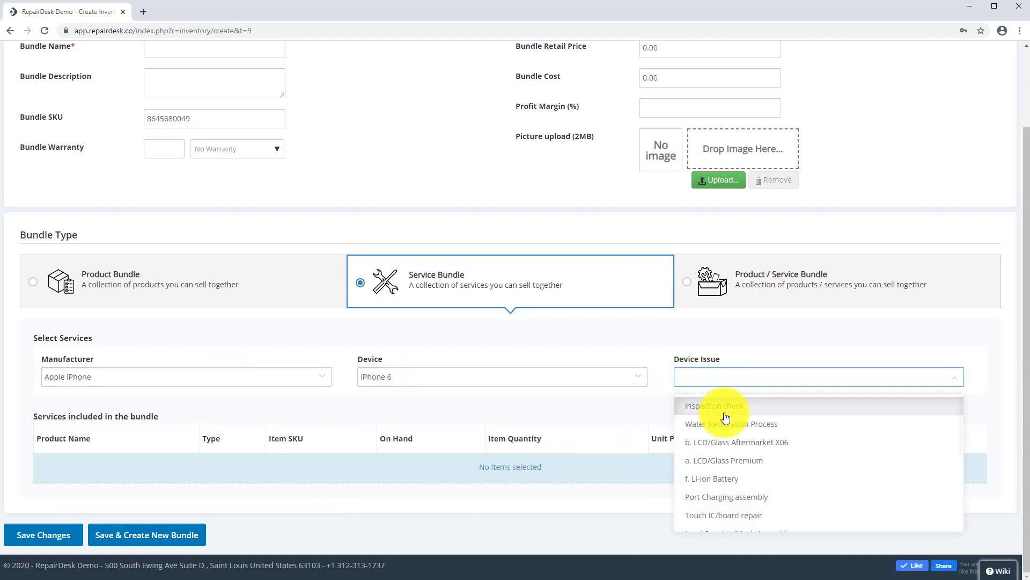
click(788, 449)
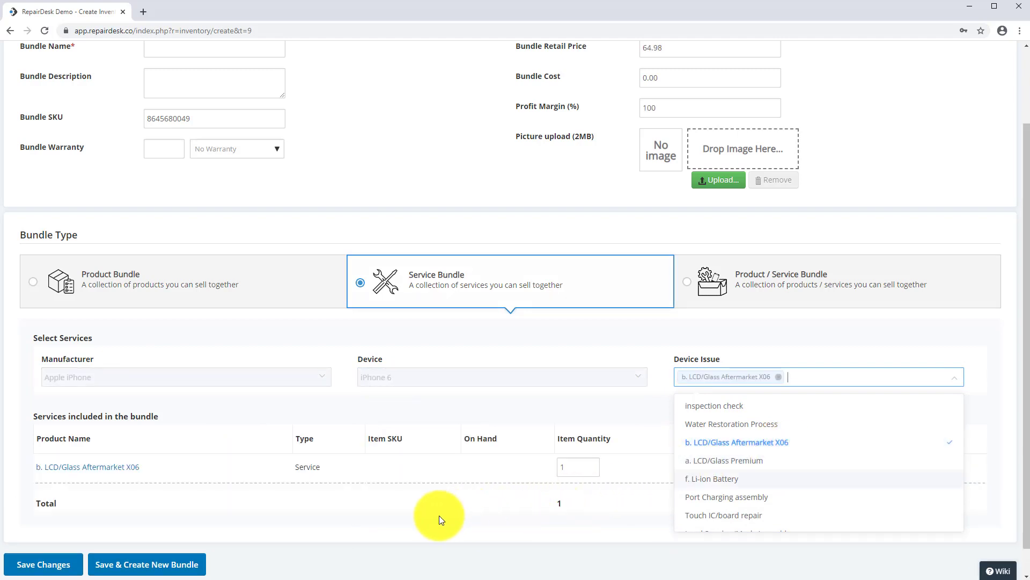
click(751, 478)
click(507, 344)
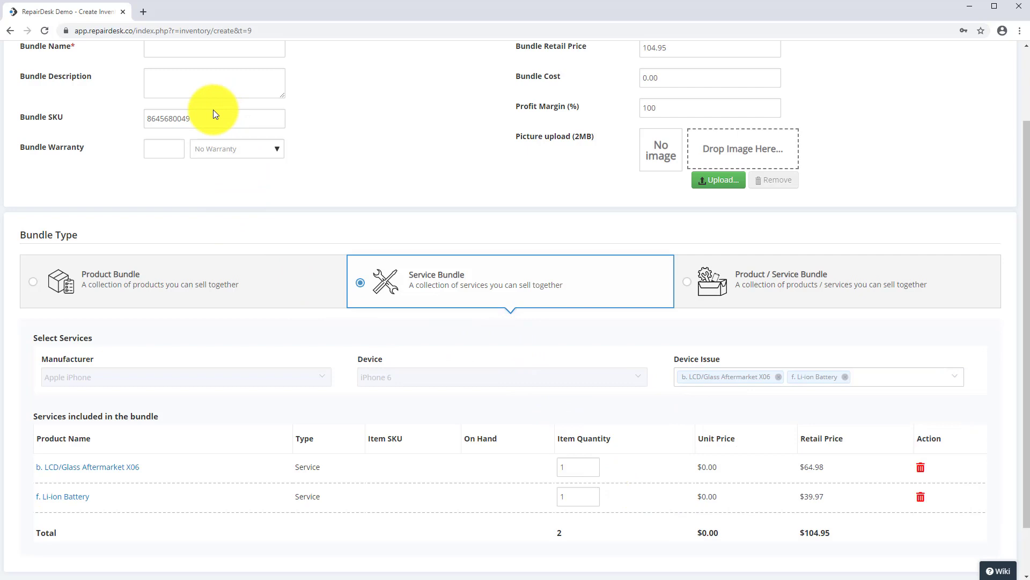
Step: Name the bundle 'x06 and battery' and set its retail price to 89.97
scroll(214, 113, up, 2)
click(206, 142)
text(x)
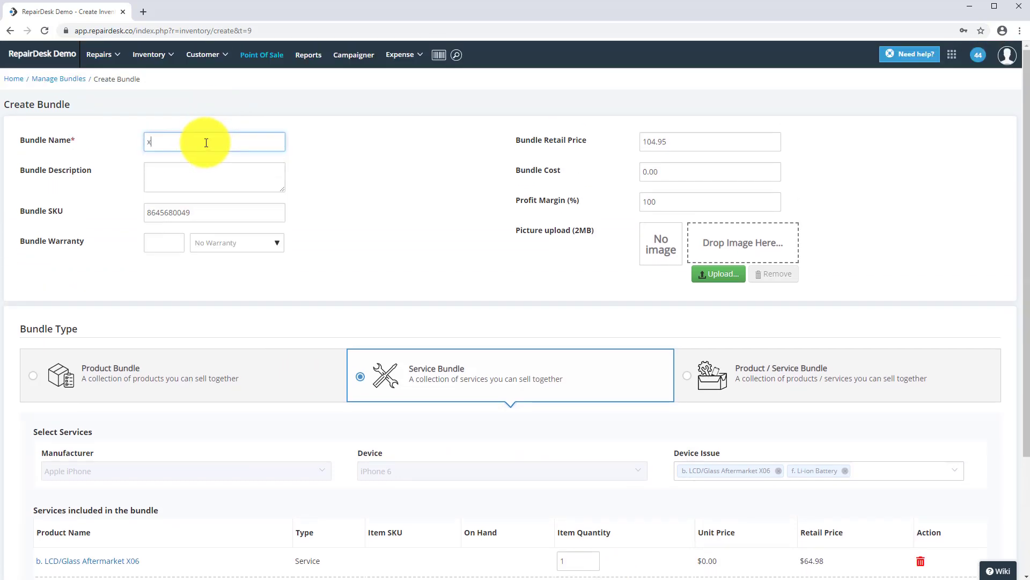
text(06 and battery)
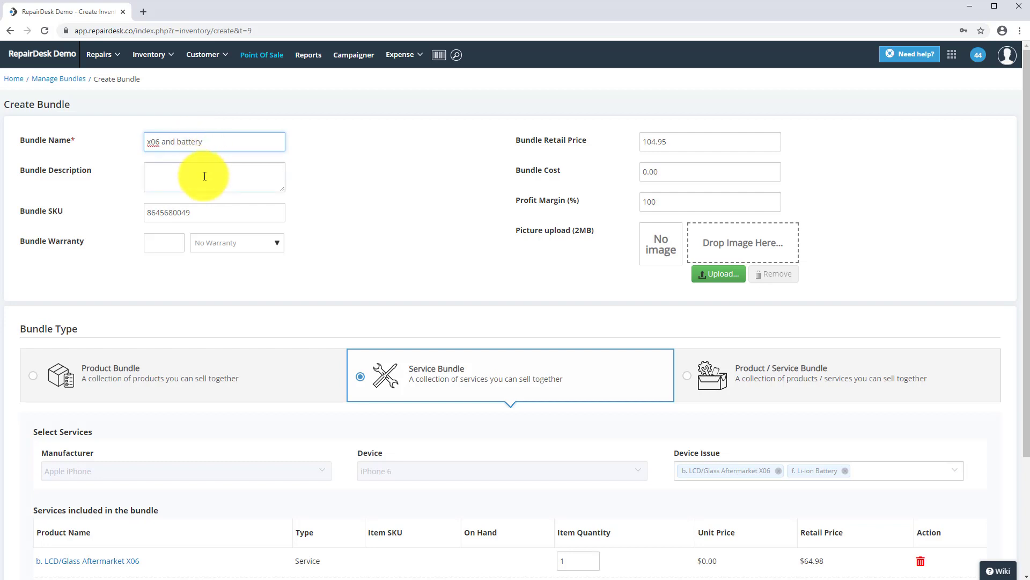
click(676, 142)
key(ctrl+a)
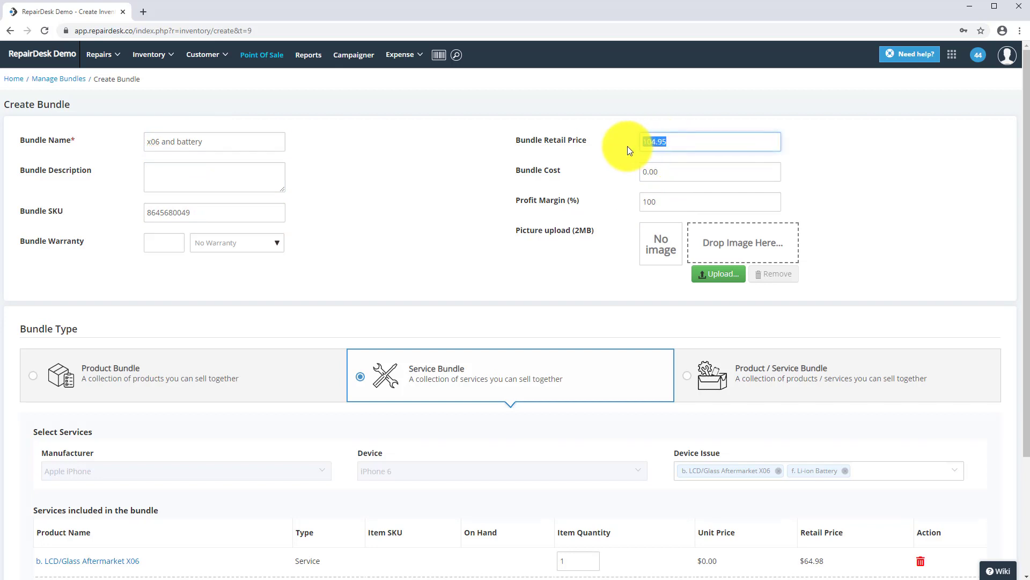
text(89.97)
click(509, 275)
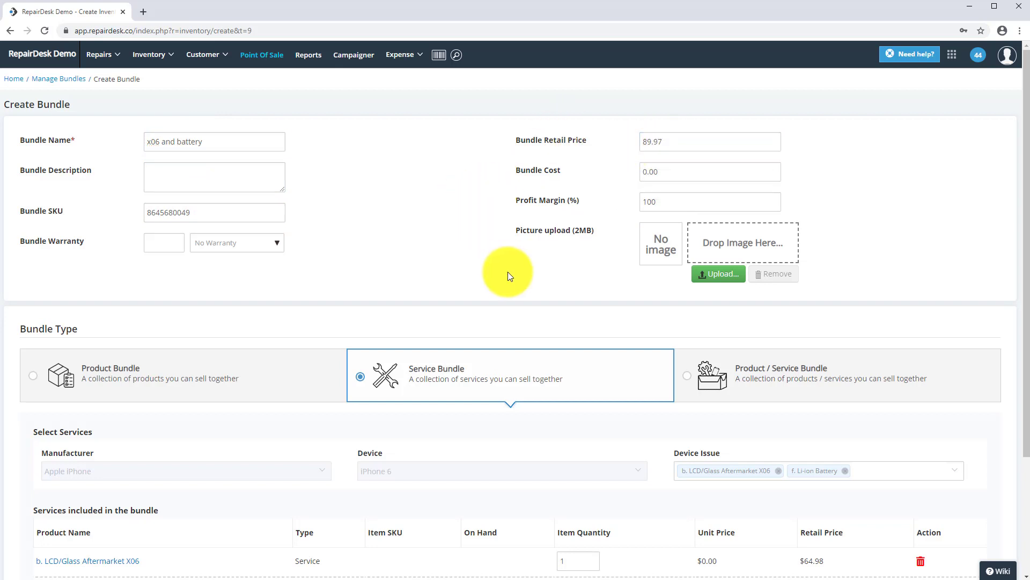
Step: Save the service bundle and start another new bundle
scroll(514, 268, down, 3)
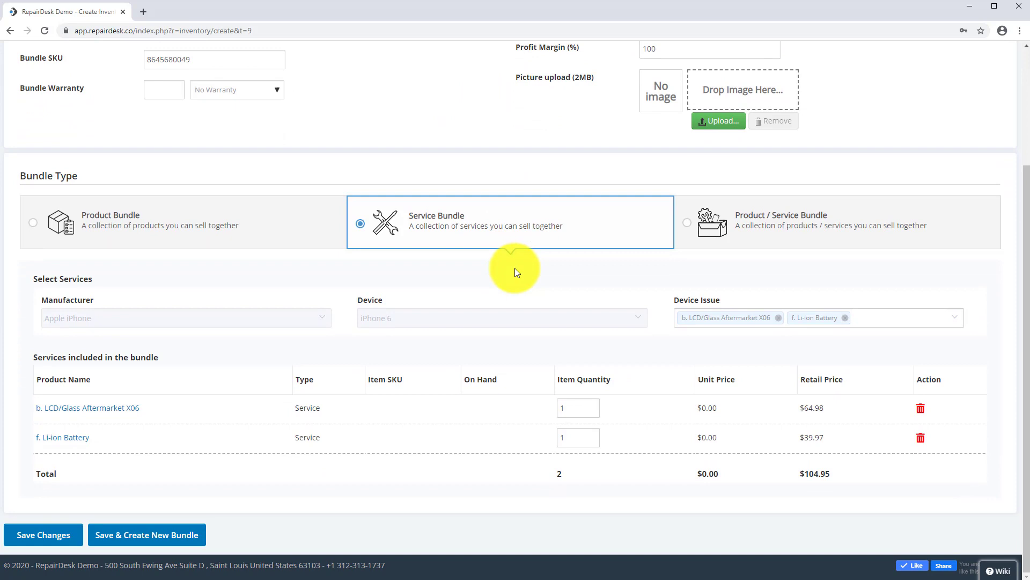
click(47, 535)
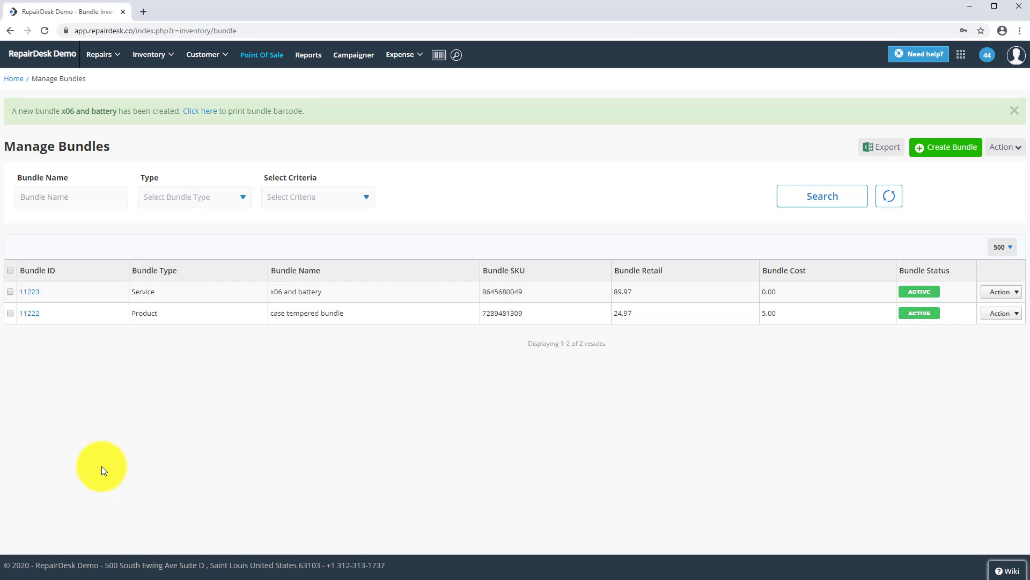
click(933, 148)
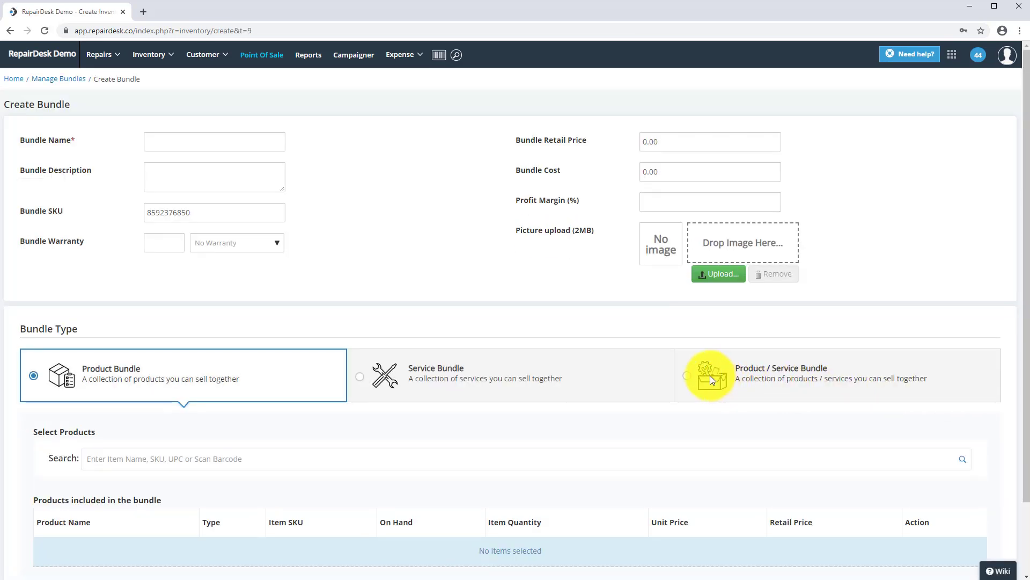
Step: Make it a Product / Service Bundle with the Apple iPhone 6 LCD/Glass Aftermarket X06 service
click(710, 375)
scroll(709, 375, down, 3)
click(177, 316)
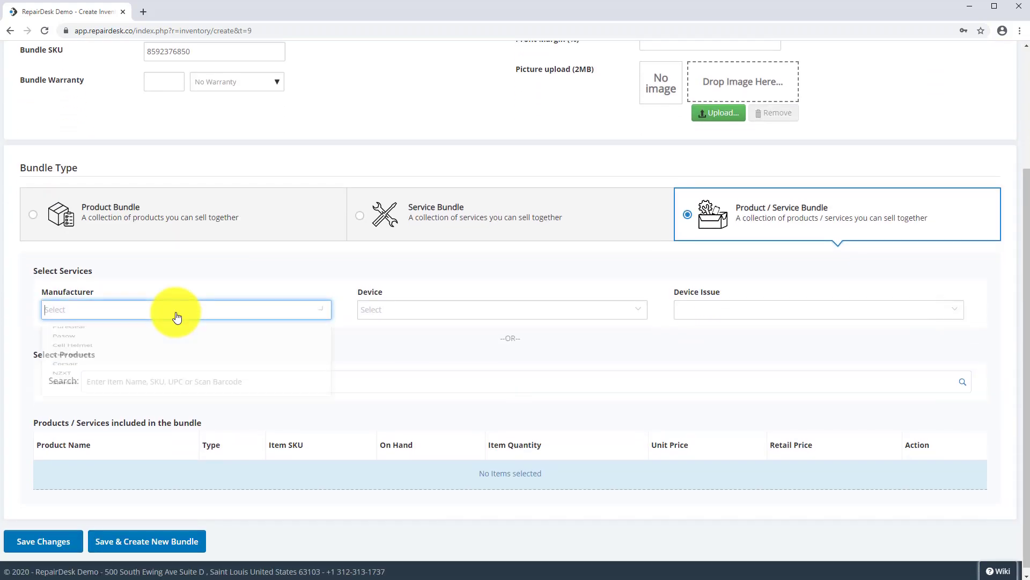
text(apple)
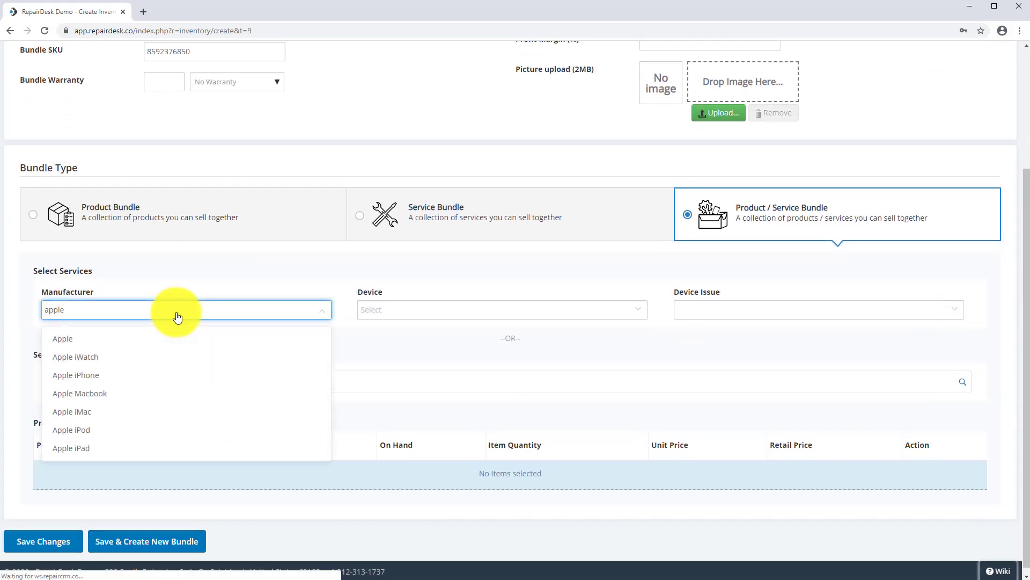
click(180, 374)
click(368, 310)
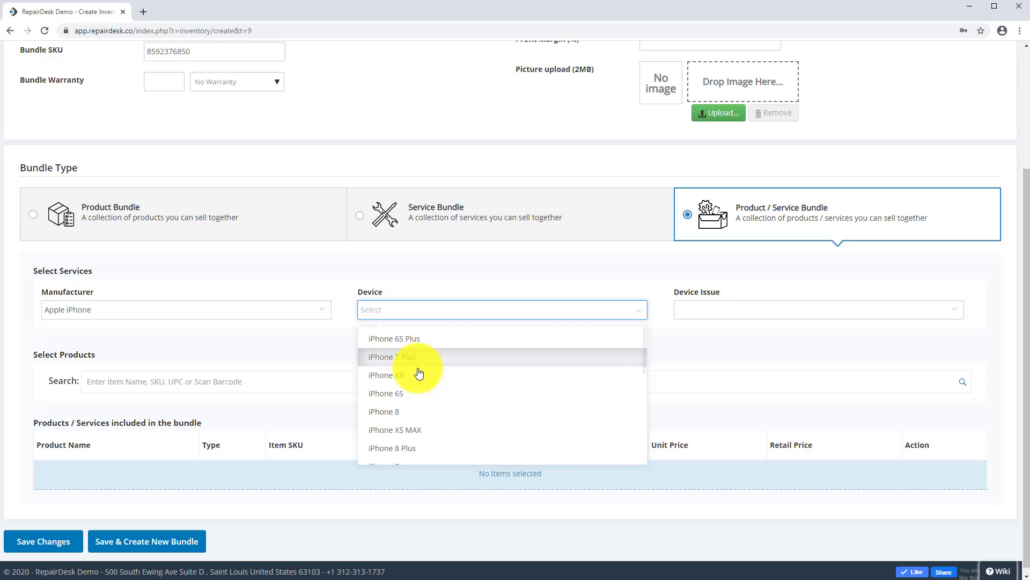
scroll(435, 395, down, 1)
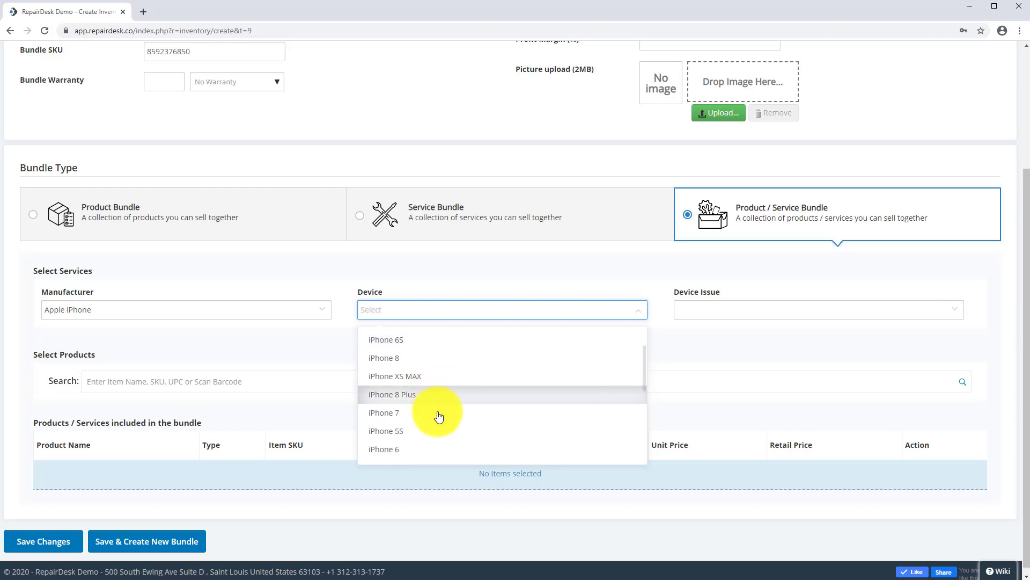
click(427, 448)
click(694, 311)
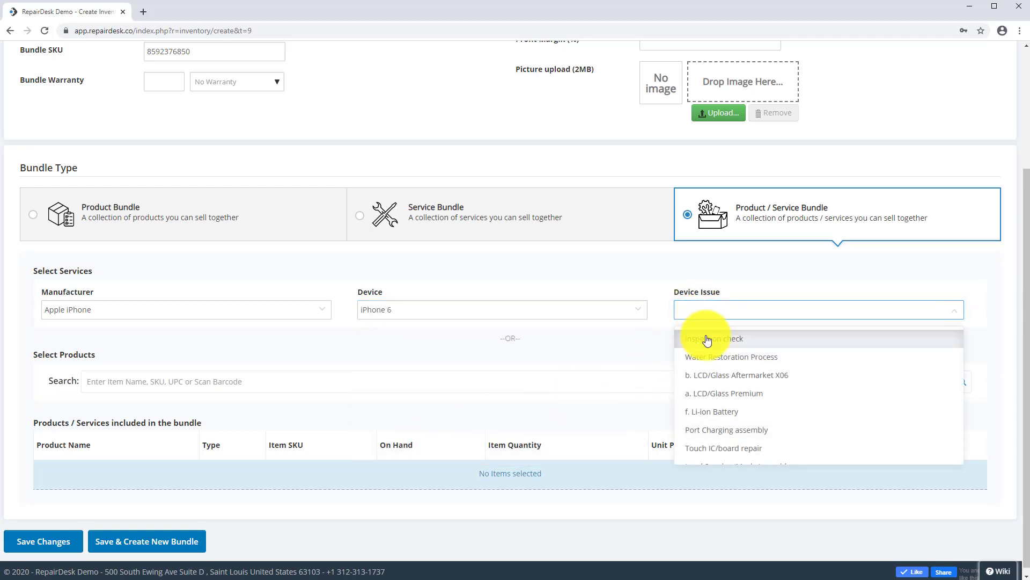
click(723, 375)
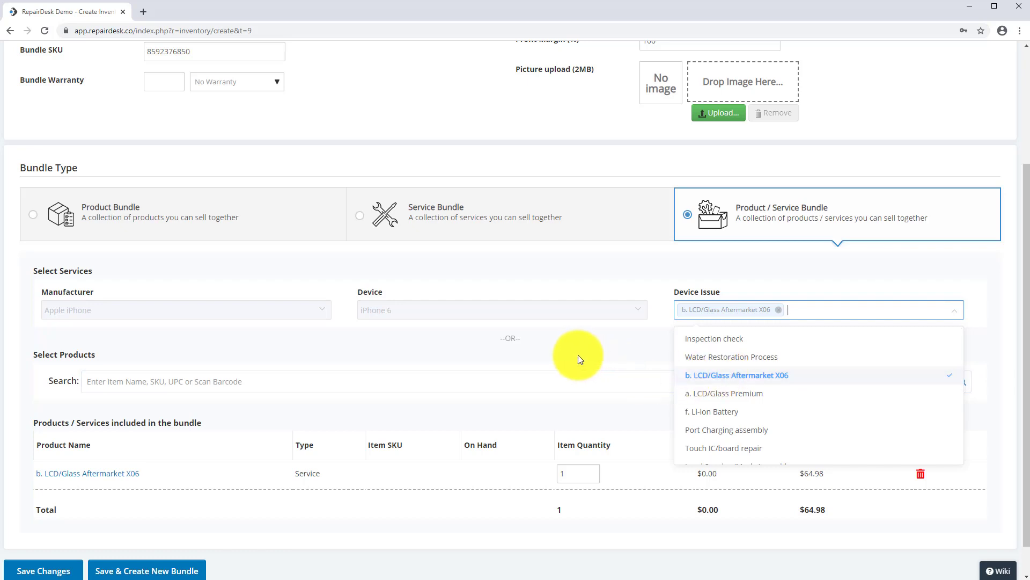
Step: Add the iPhone 6 tempered Matte Glass product, bringing the total to 84.95
click(397, 386)
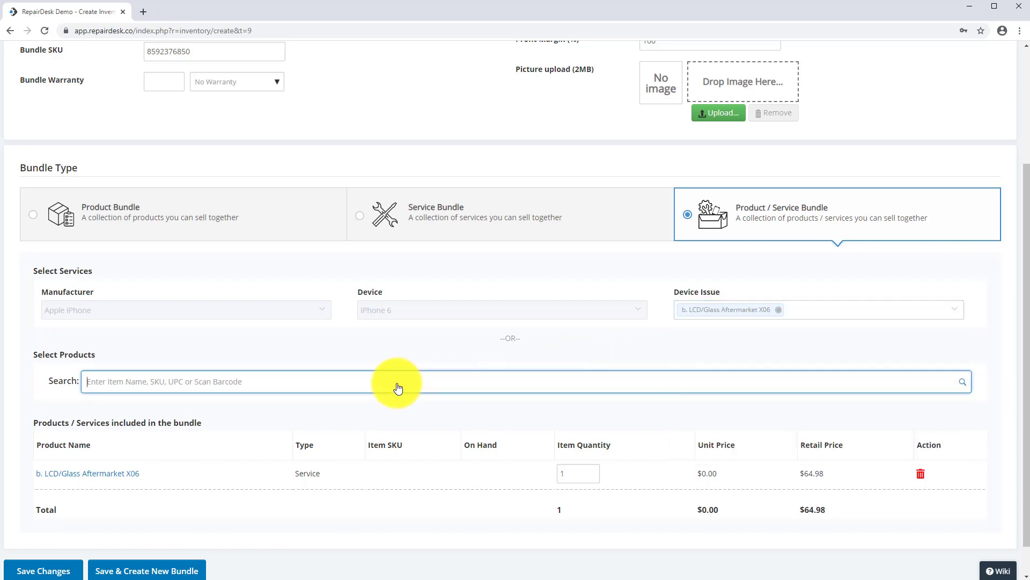
text(iphone 6 )
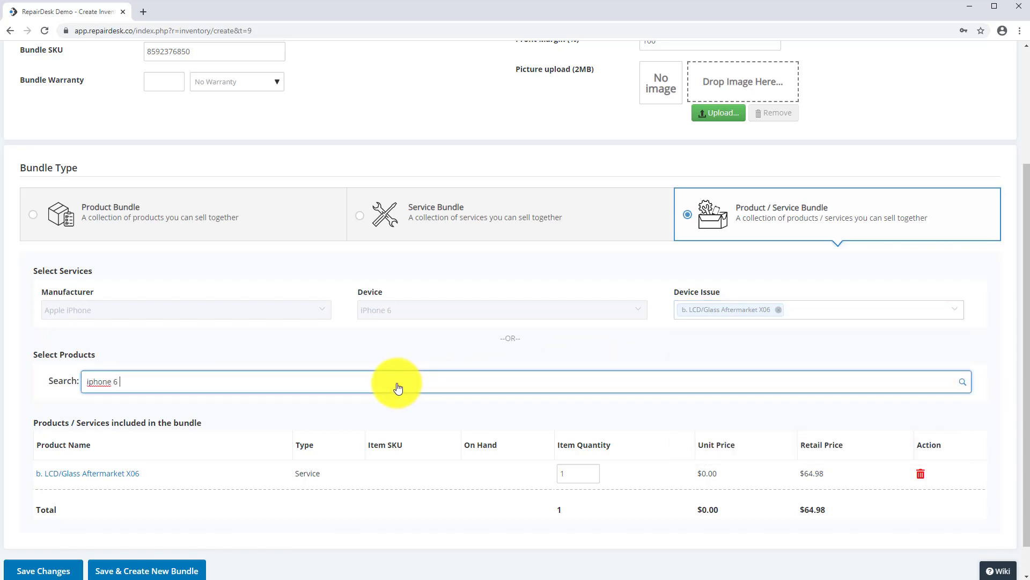
text(tempered)
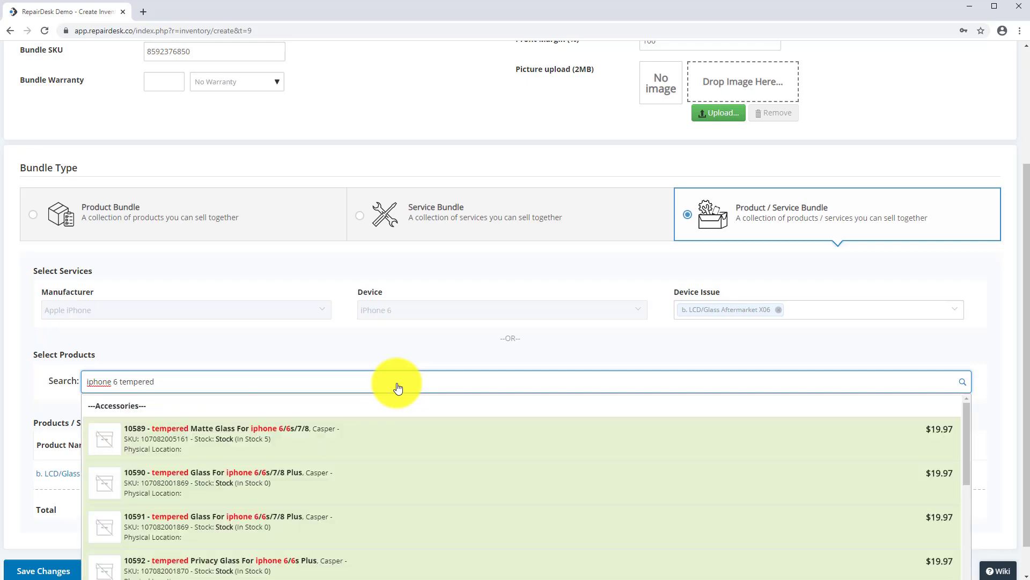
click(373, 431)
scroll(612, 354, up, 3)
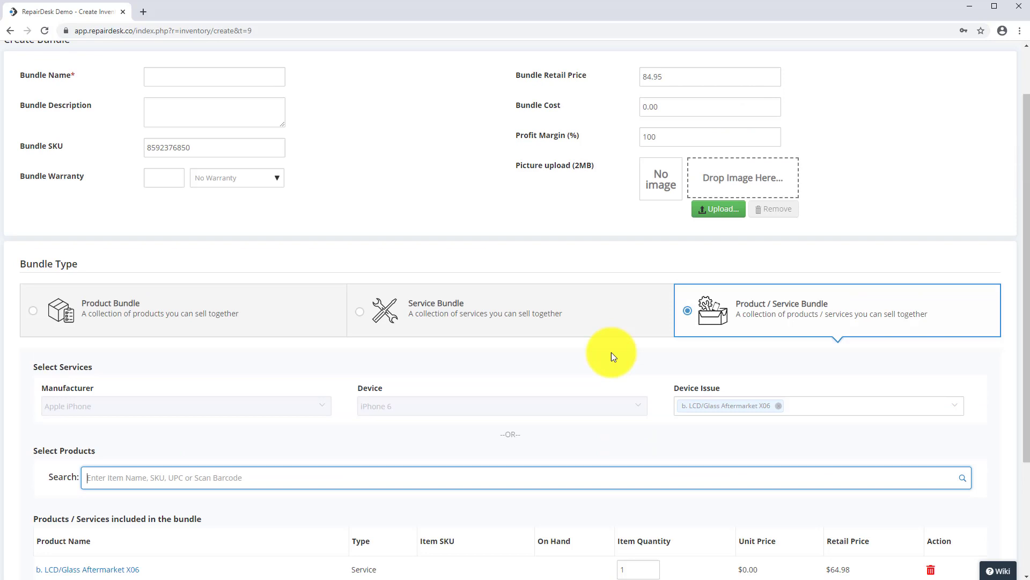
Step: Name the bundle 'xo6 tempored' and set its retail price to 74.97
click(241, 147)
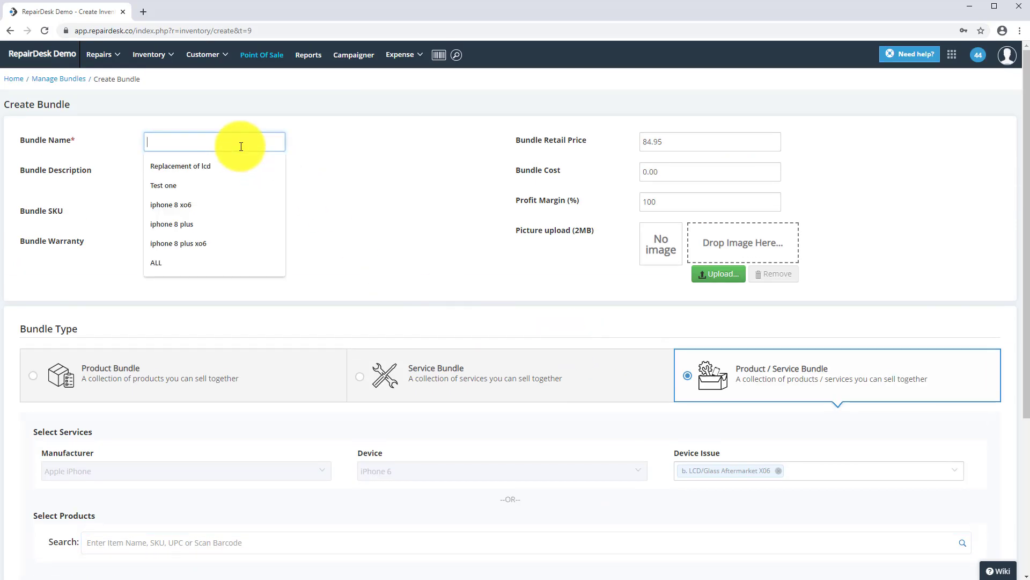
text(xo)
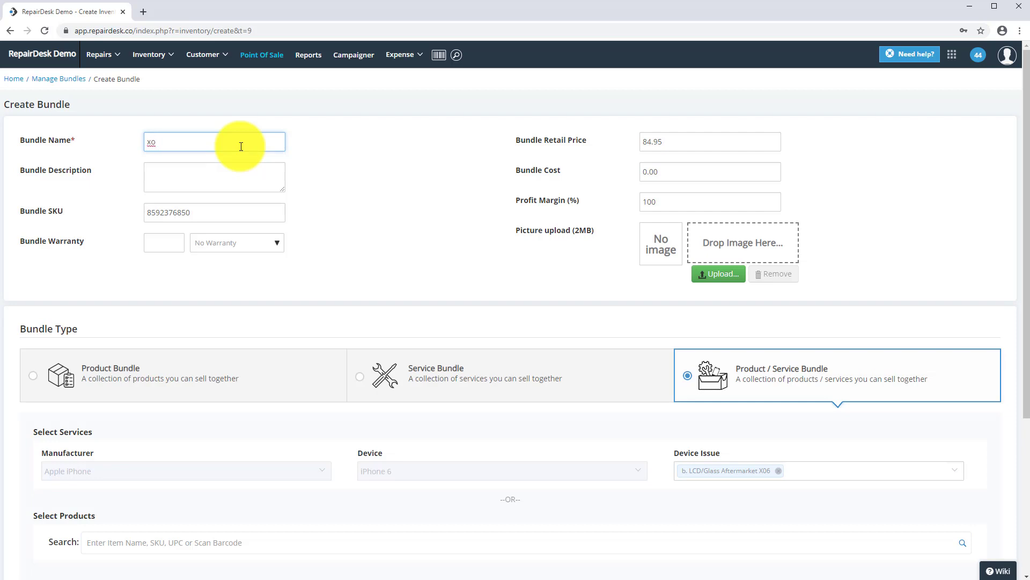
text(6 tempo)
text(red)
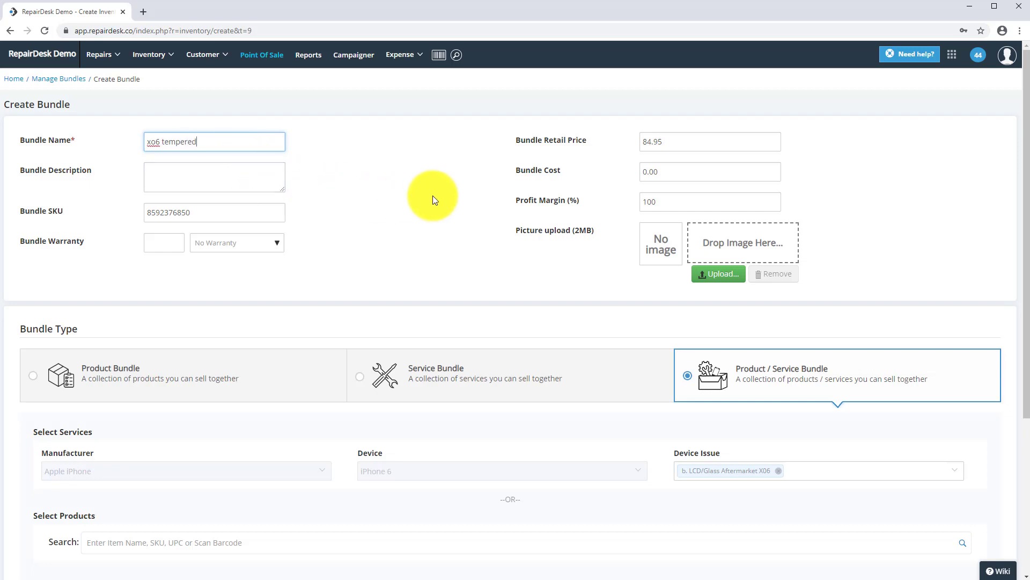
click(647, 144)
key(ctrl+a)
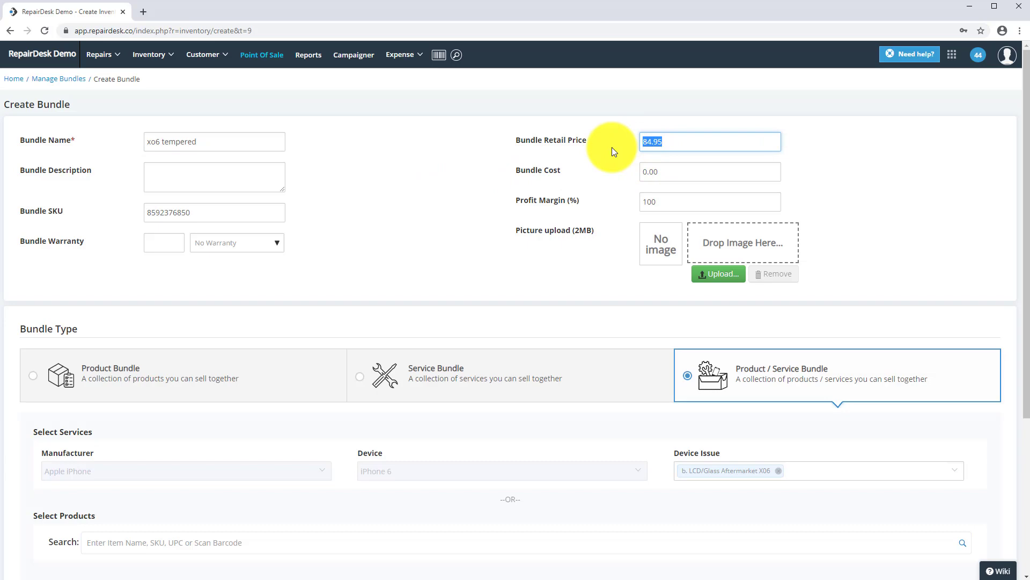
text(74.97)
Step: Save the product/service bundle
scroll(615, 152, down, 1)
scroll(612, 147, down, 5)
scroll(640, 156, up, 6)
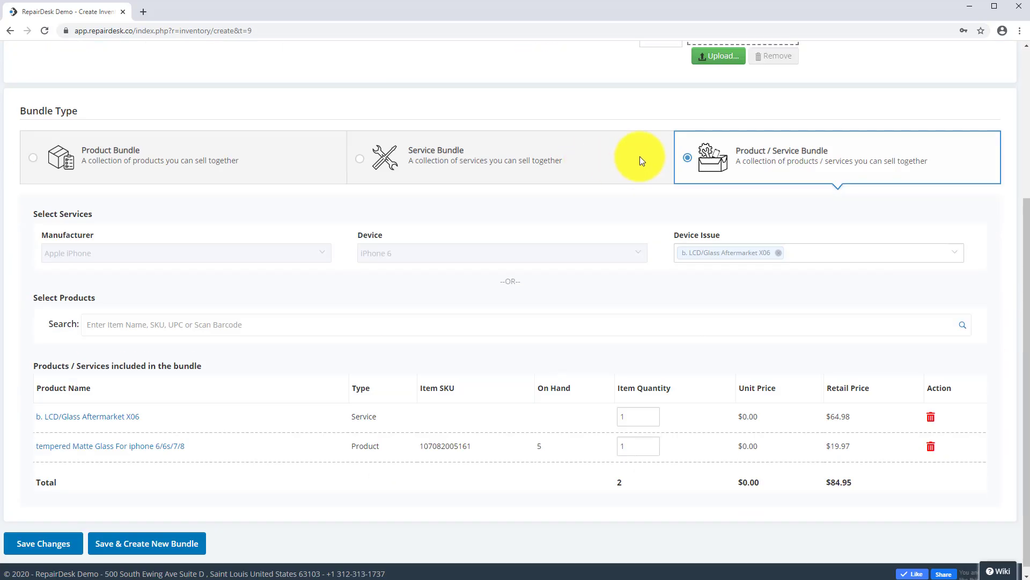
scroll(545, 272, down, 4)
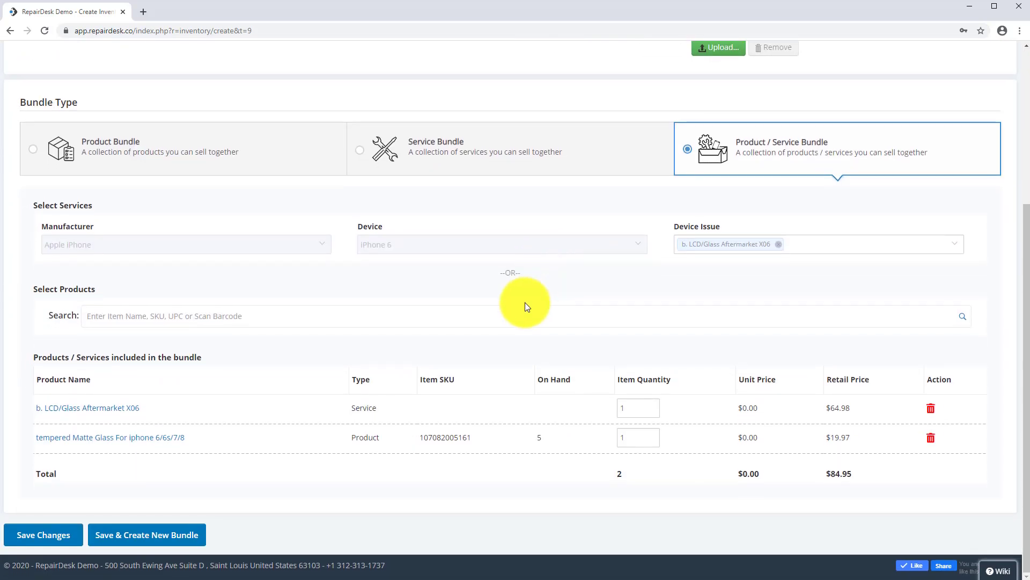
click(518, 320)
click(77, 534)
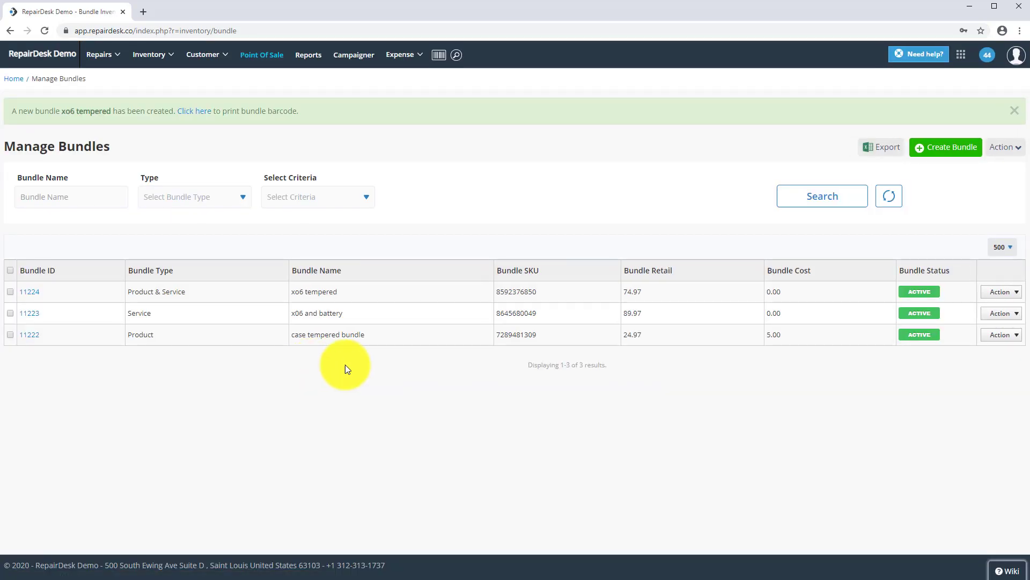
Step: Preview the xo6 tempered bundle's barcode label, then go to Point Of Sale
click(989, 295)
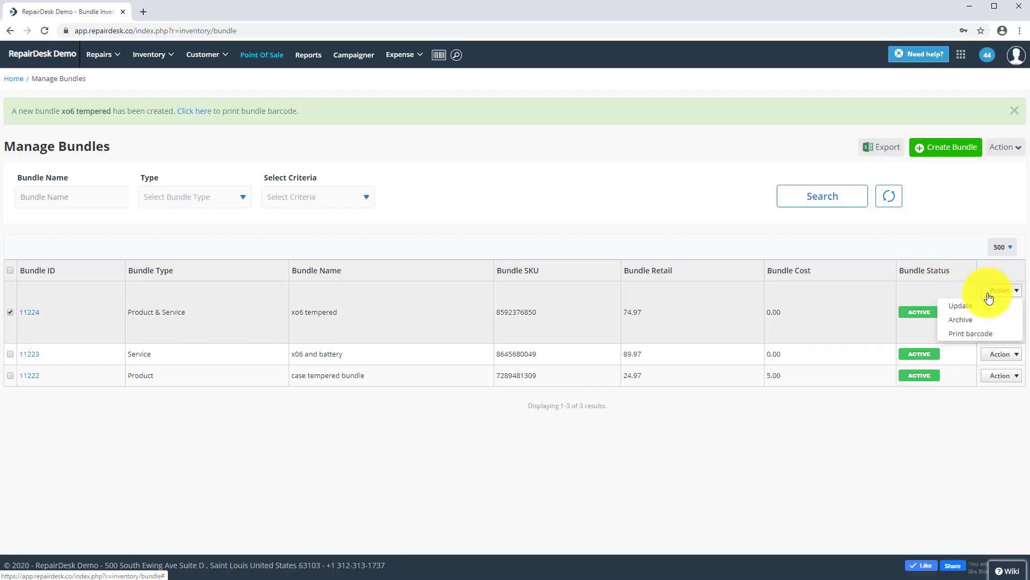
click(980, 333)
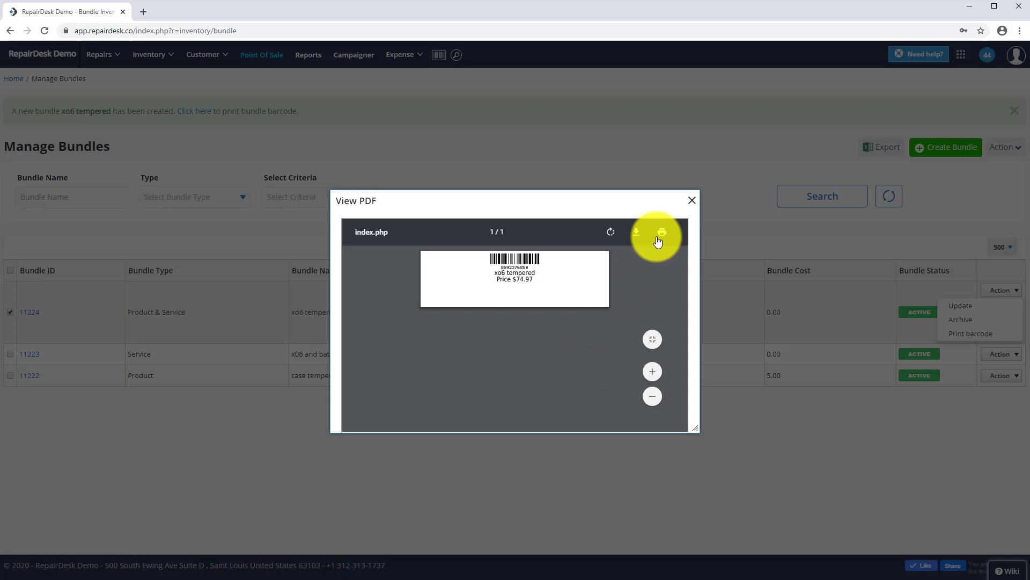
click(692, 202)
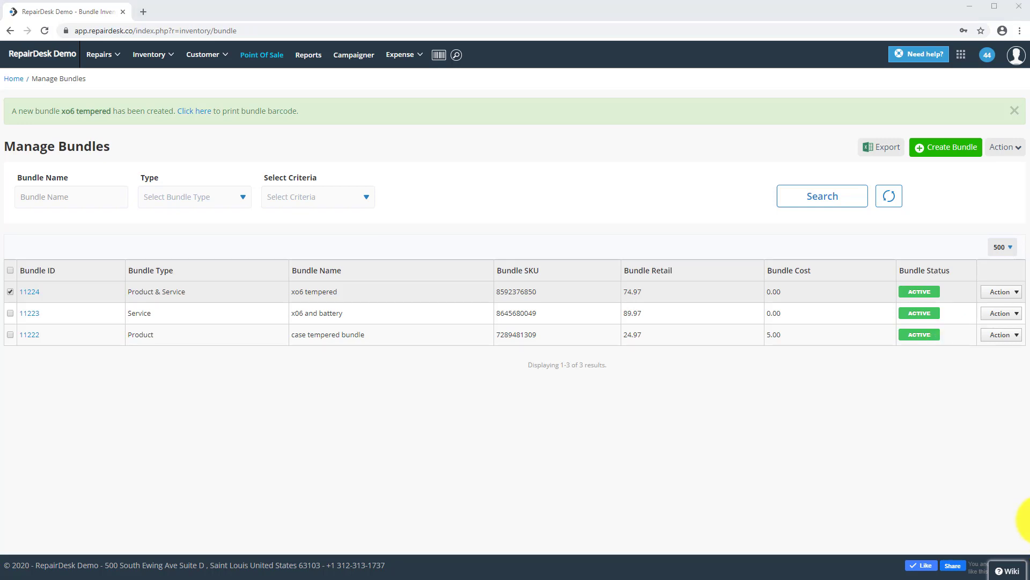
click(260, 57)
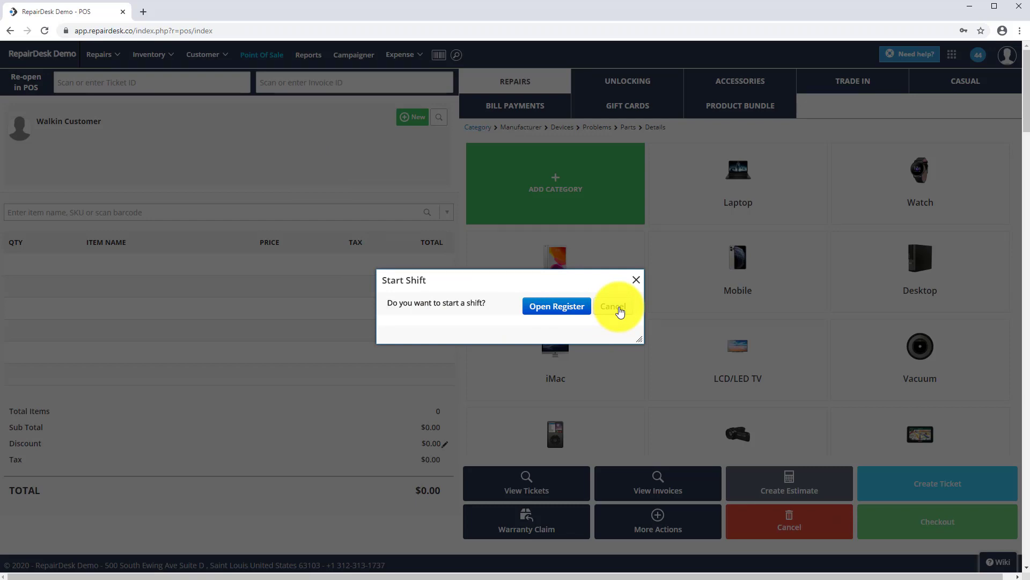
Step: Skip the start-shift prompt and sell the case tempered bundle for $26.47
click(620, 310)
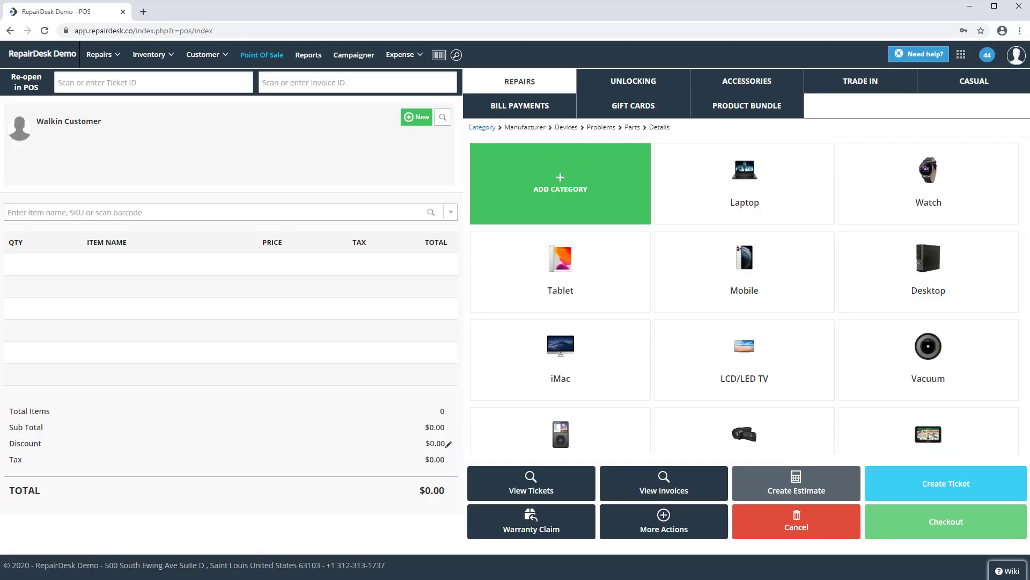
click(254, 213)
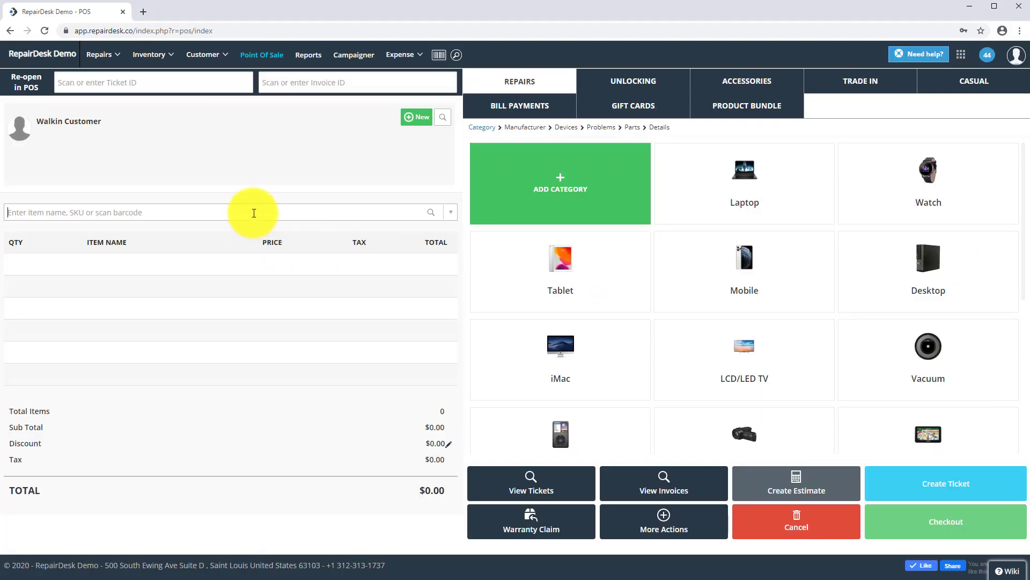
text(bundle)
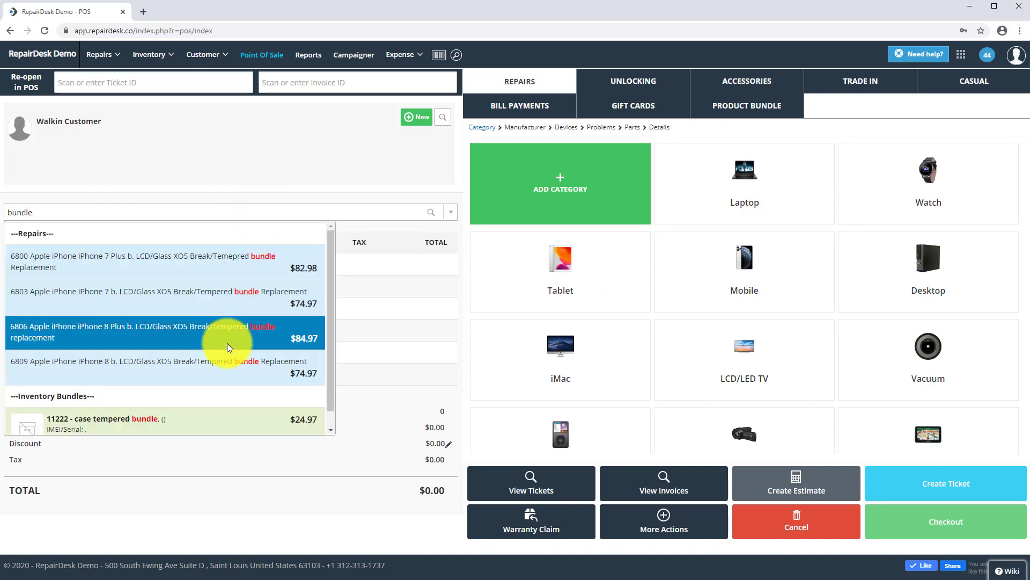
click(196, 417)
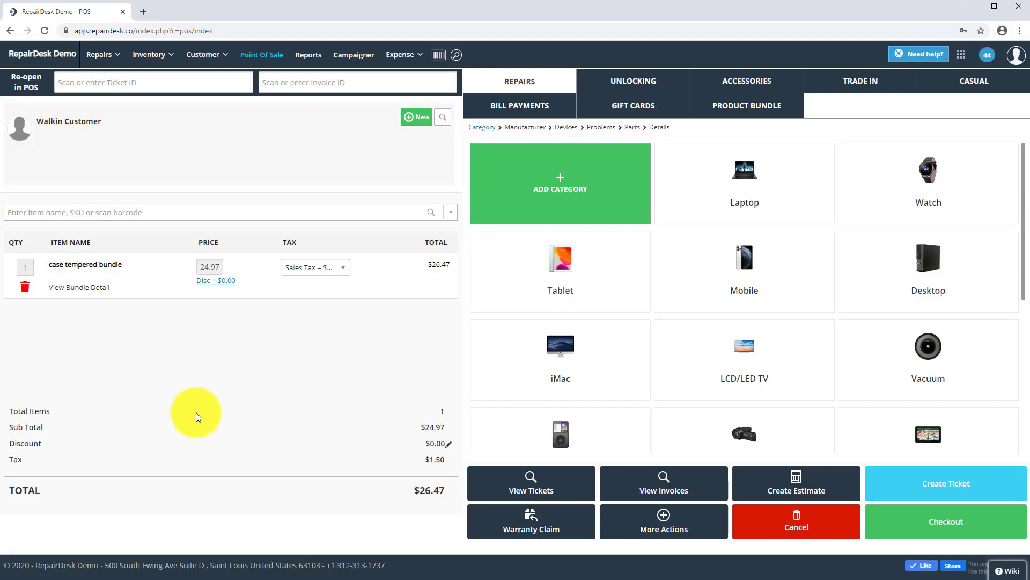
click(945, 520)
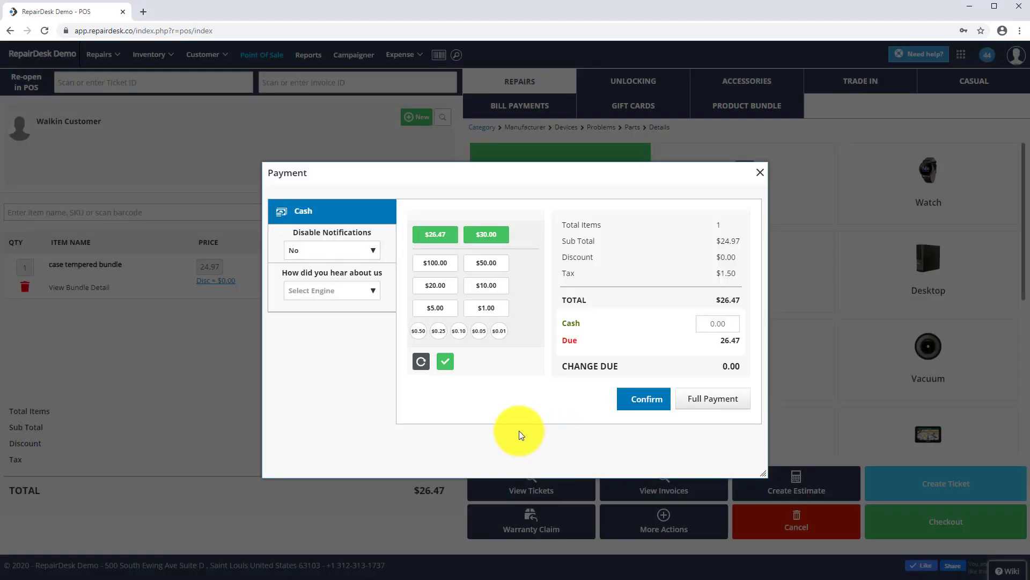
click(671, 402)
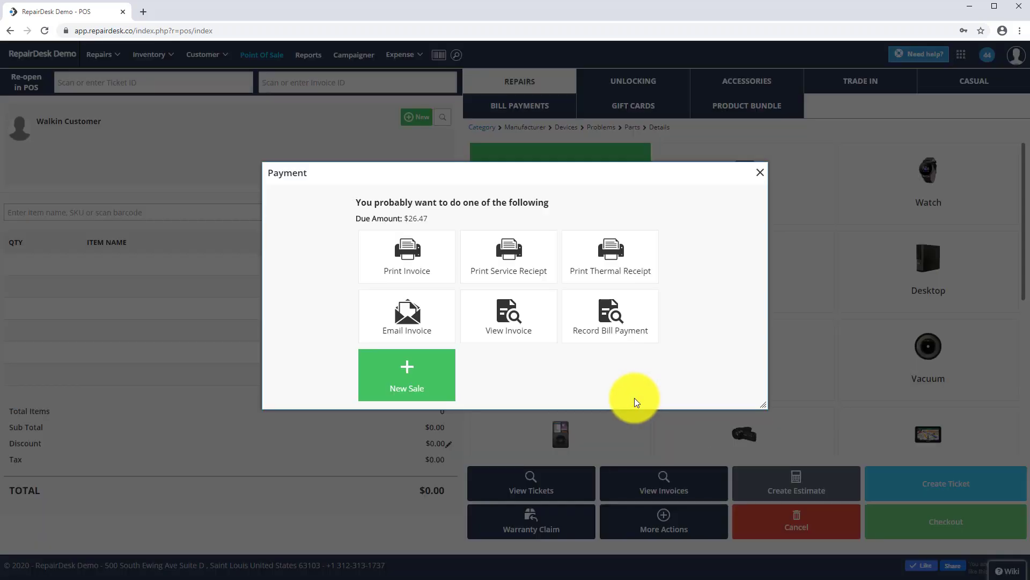
click(760, 172)
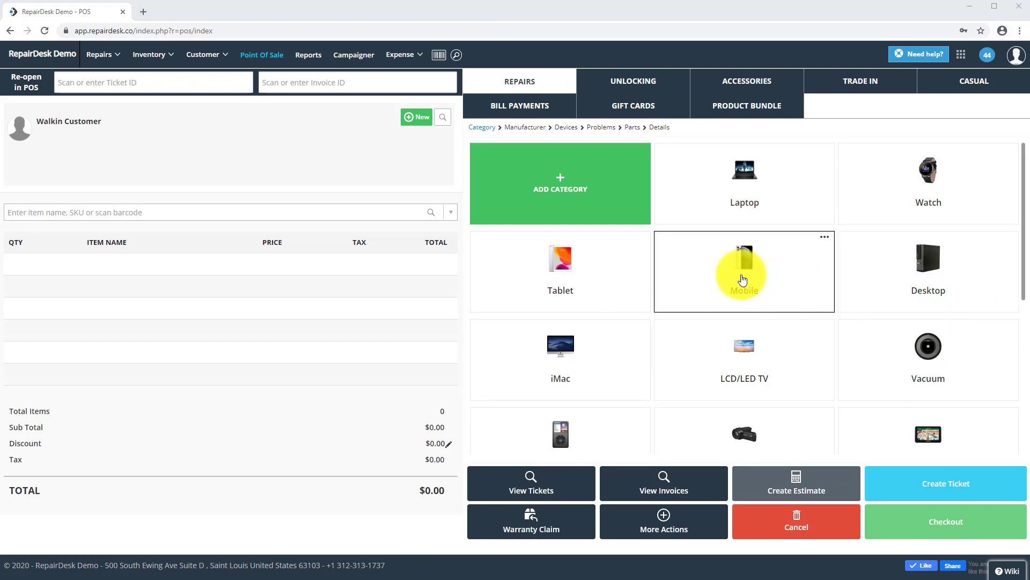
Step: Add the x06 and battery bundle as an Apple iPhone 6 repair with the white X06 part
click(746, 276)
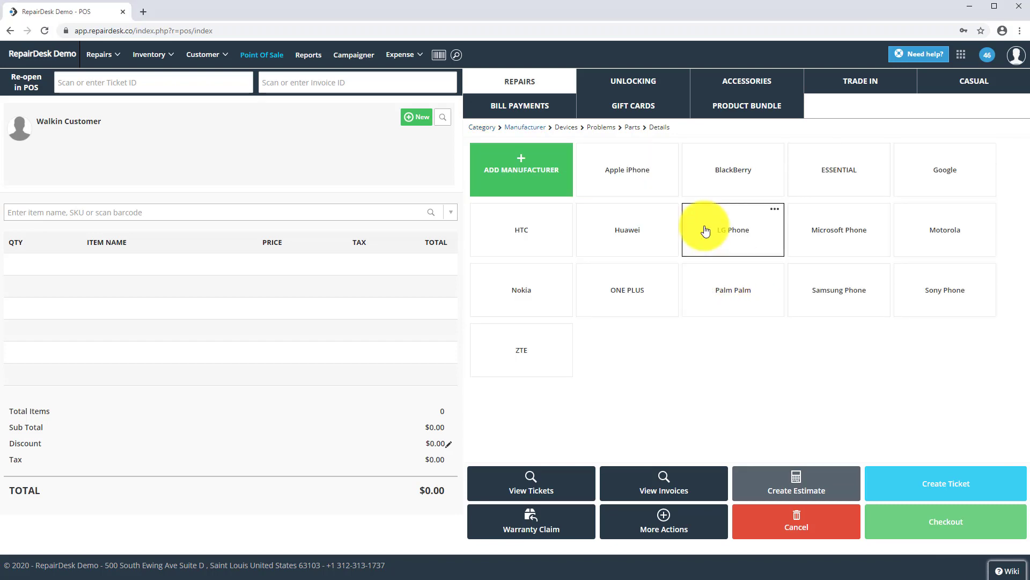
click(621, 175)
click(665, 245)
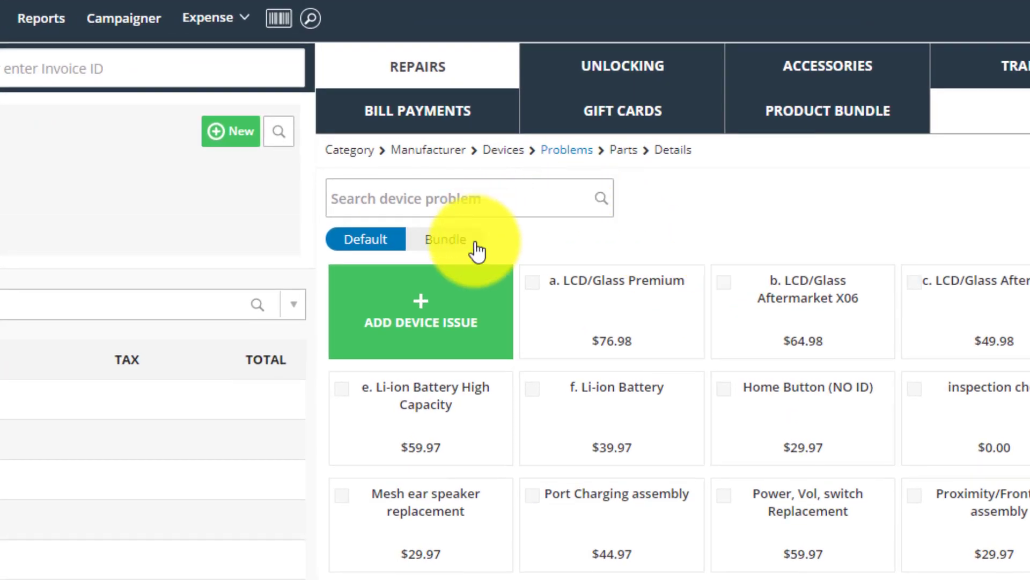
click(476, 248)
click(450, 294)
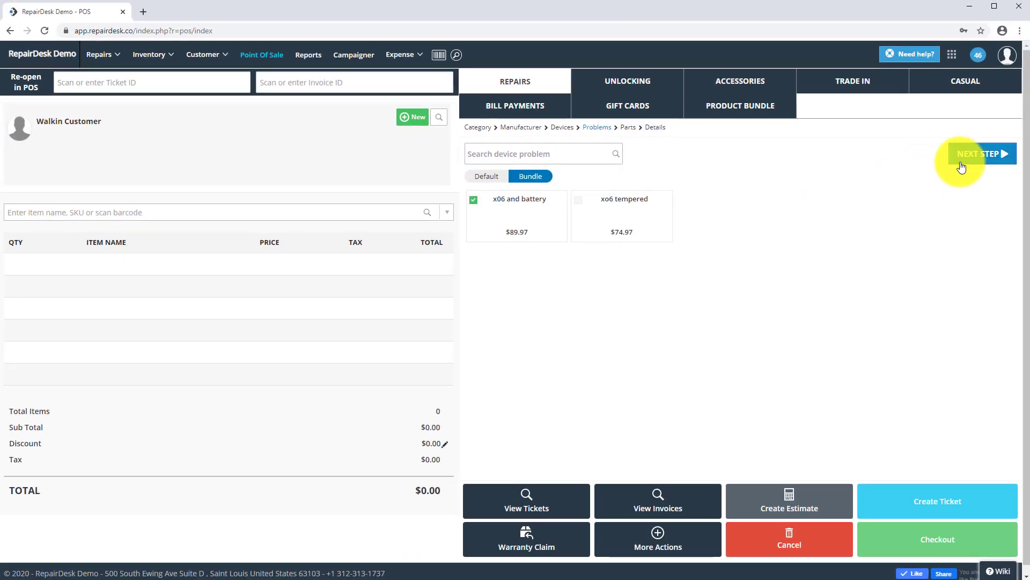
click(961, 166)
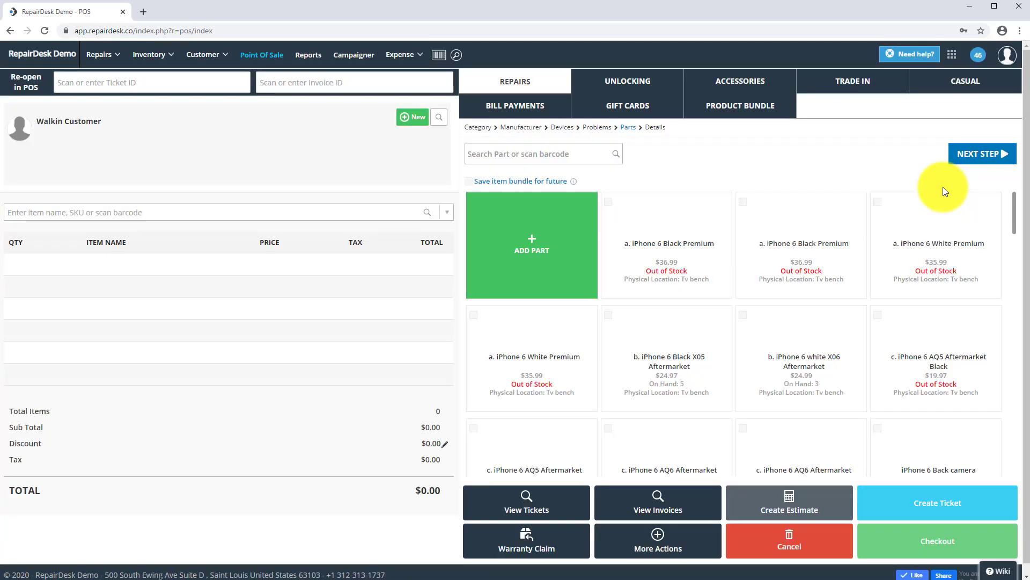
click(805, 348)
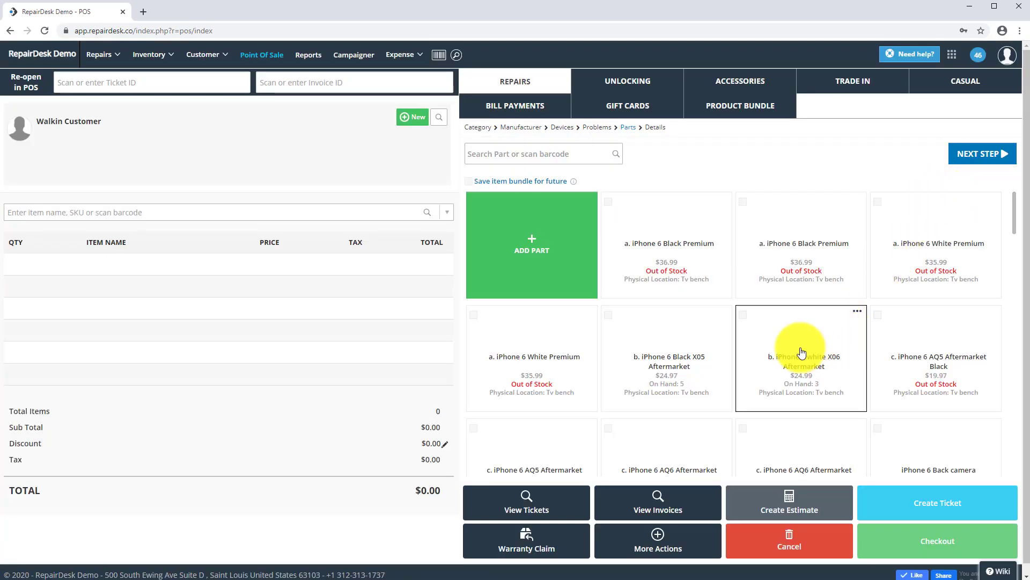
click(969, 155)
click(969, 161)
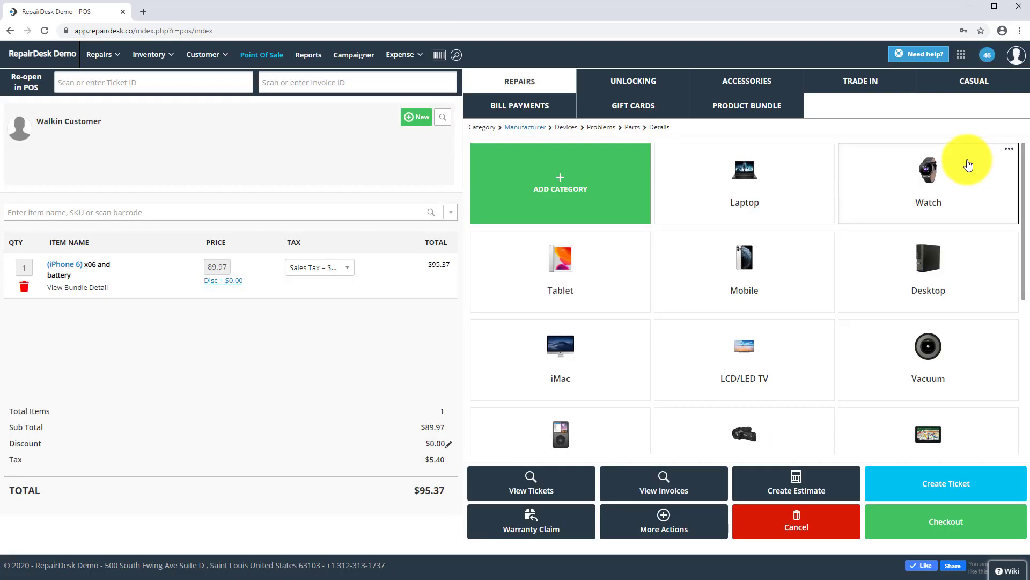
Step: Check out and pay the full $95.37 in cash
click(964, 521)
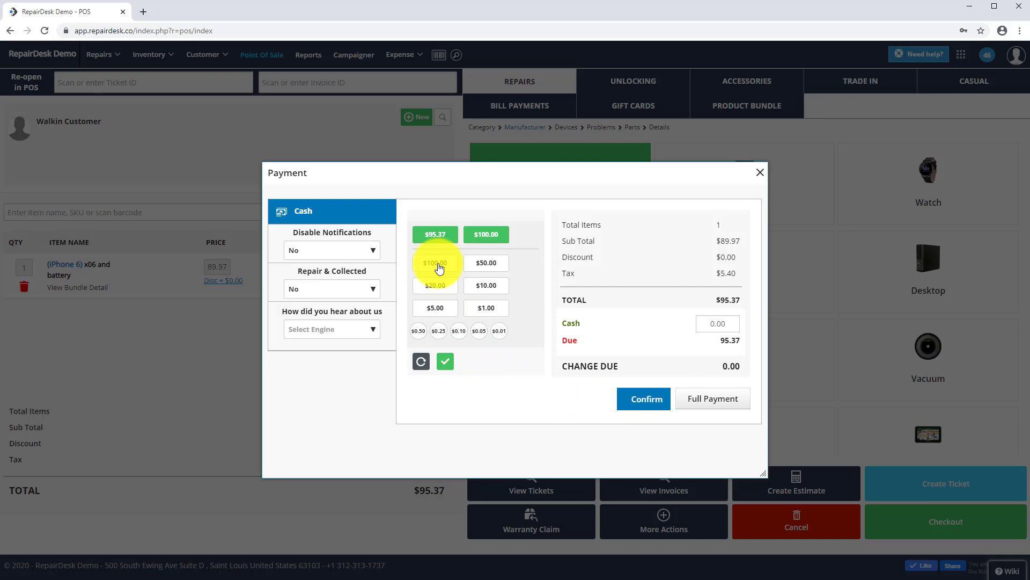
click(440, 236)
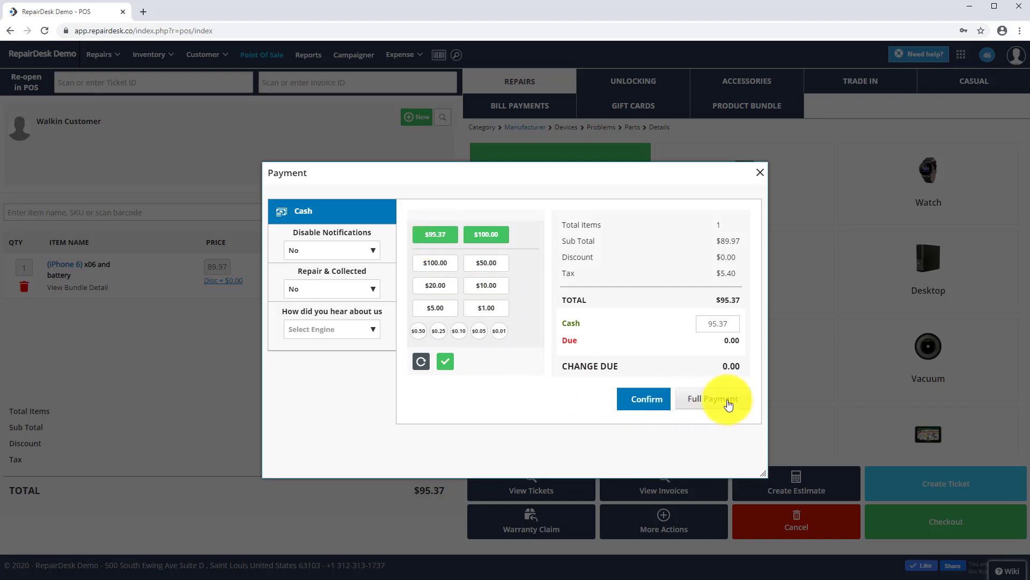
click(655, 405)
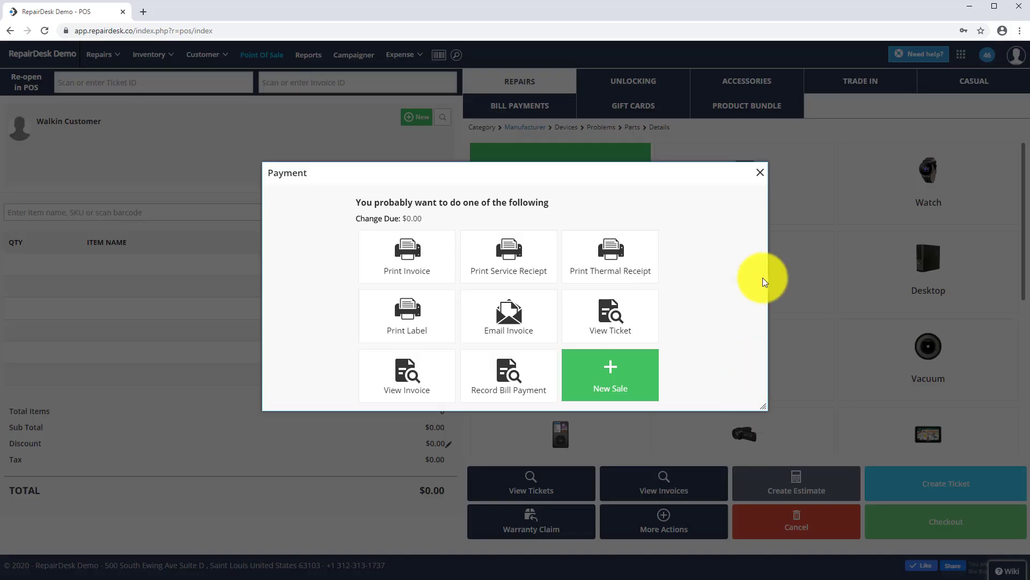
click(760, 172)
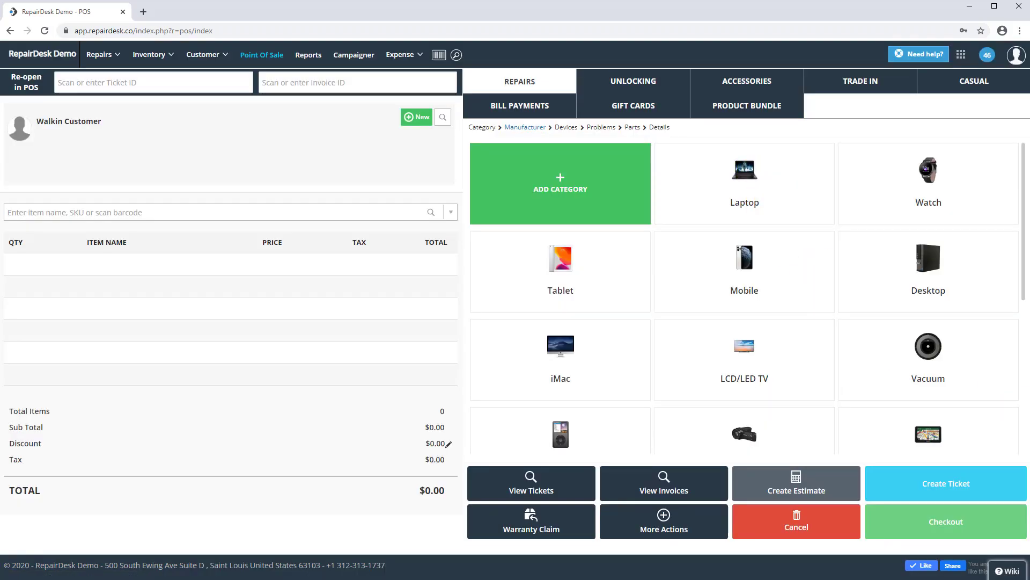